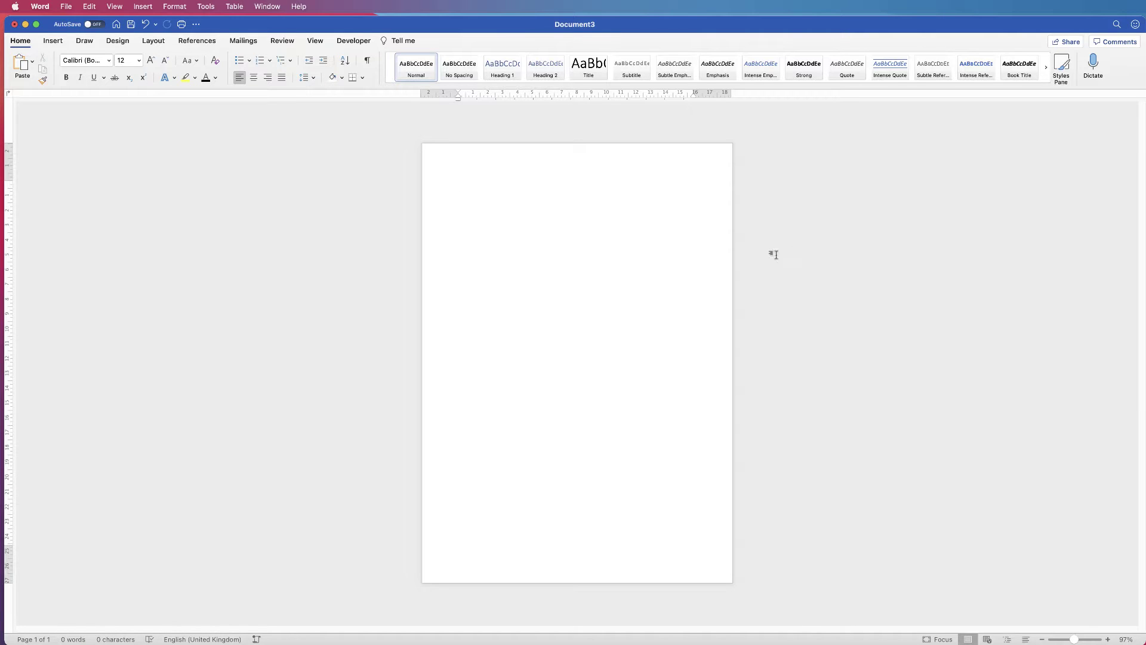
Bring Safari's svgsilh.com page to the front, position its window, and scroll Popular Images.
key(super+Tab)
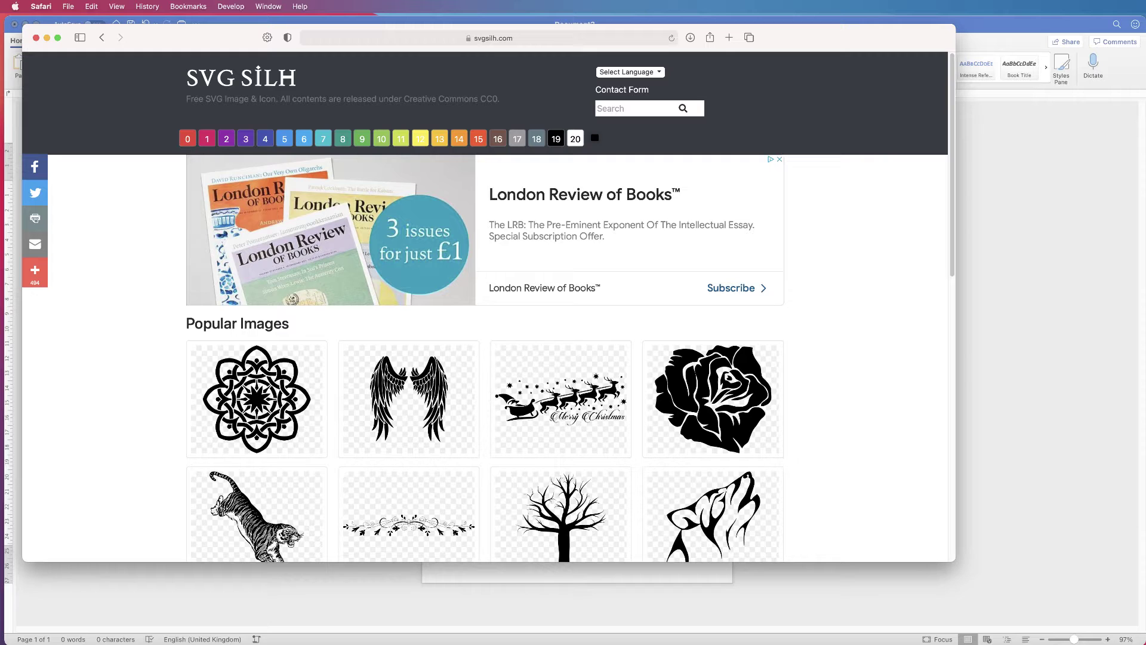
drag(788, 43, 873, 57)
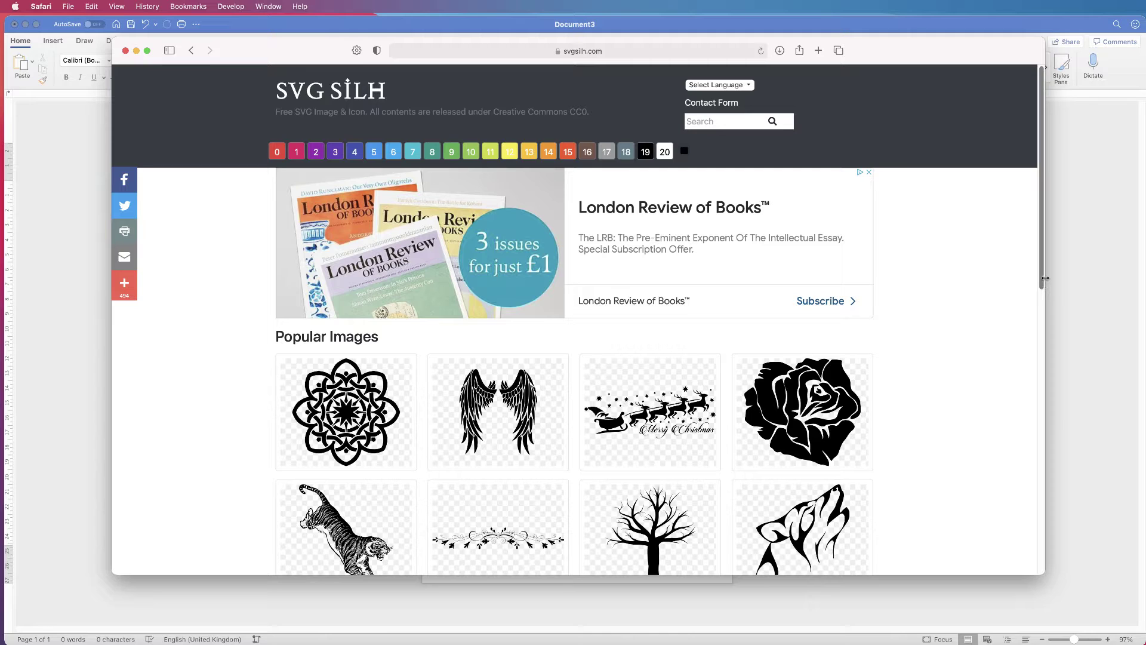
drag(1041, 279, 1034, 363)
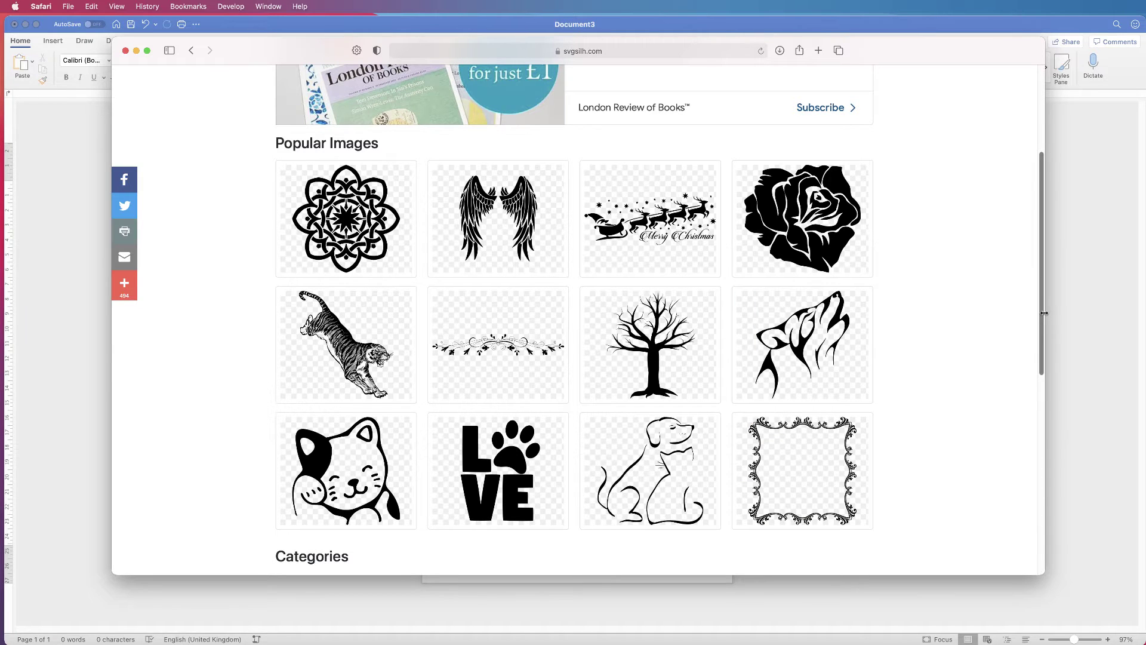
drag(1044, 312, 1037, 229)
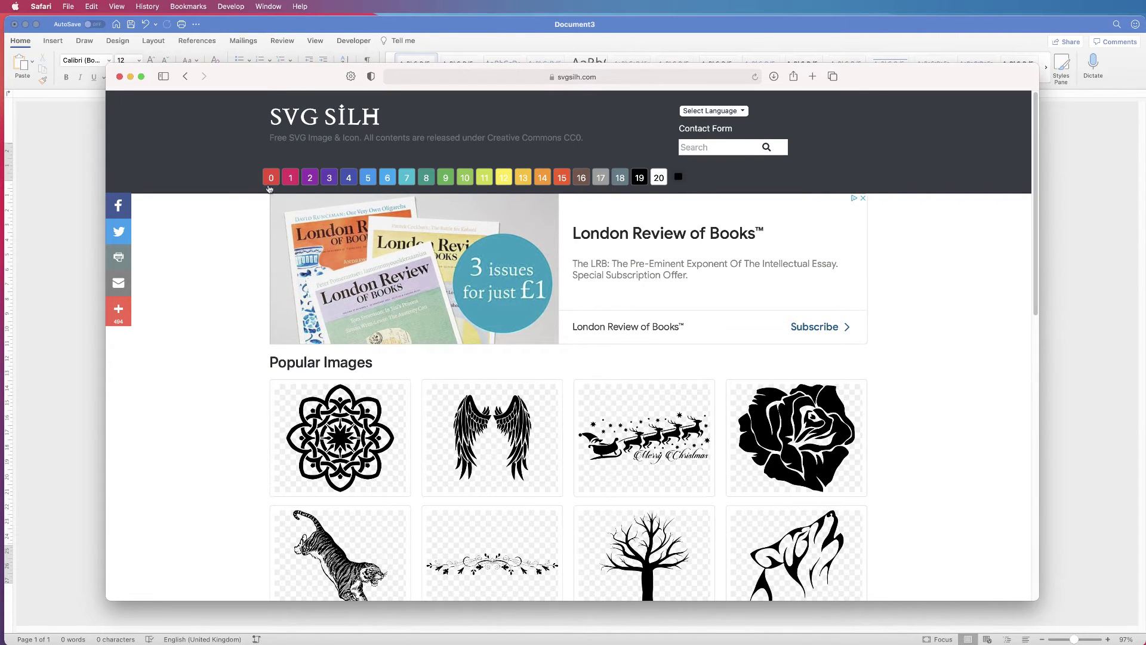
Preview the silhouettes in teal and yellow, switch them back to black, and ready the search field.
click(408, 180)
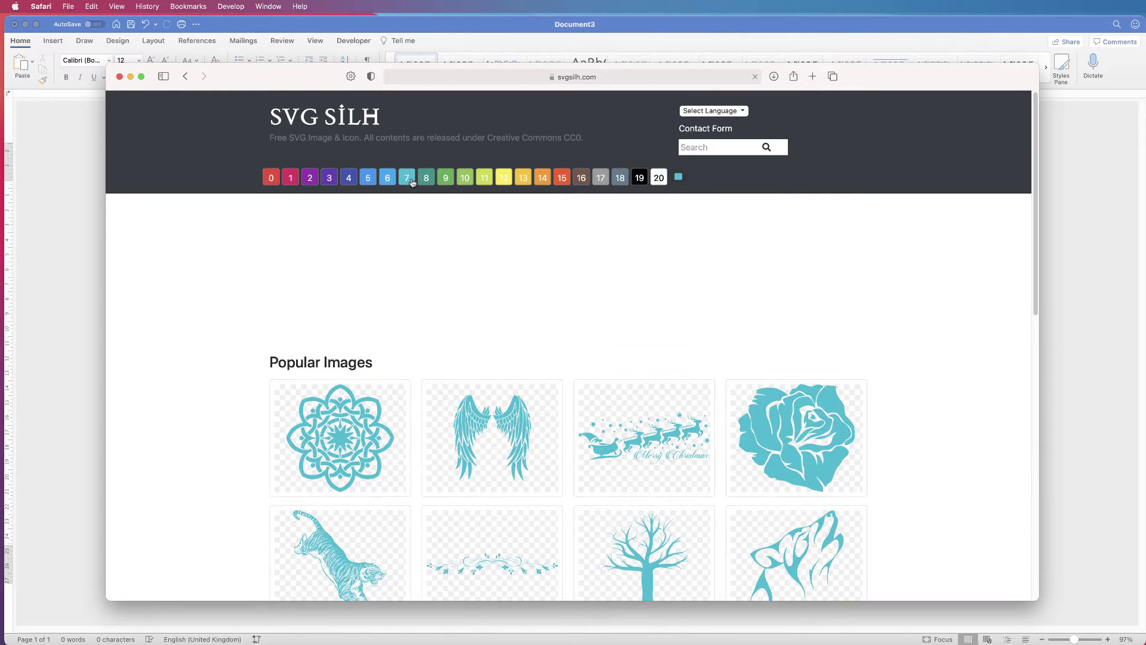
click(504, 180)
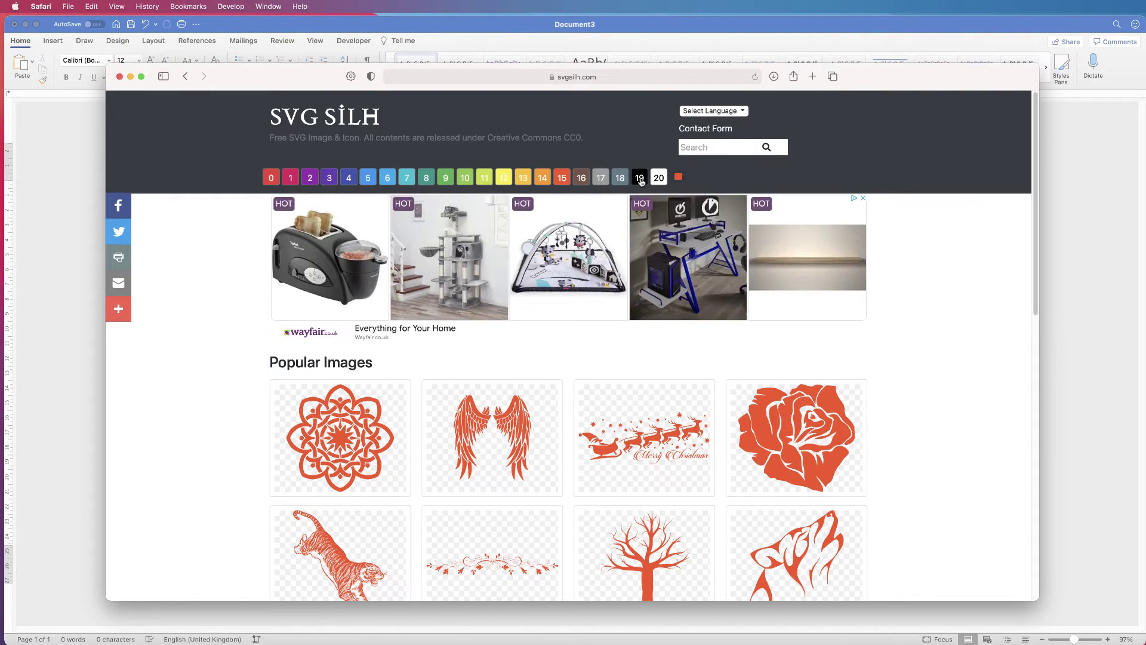
click(640, 178)
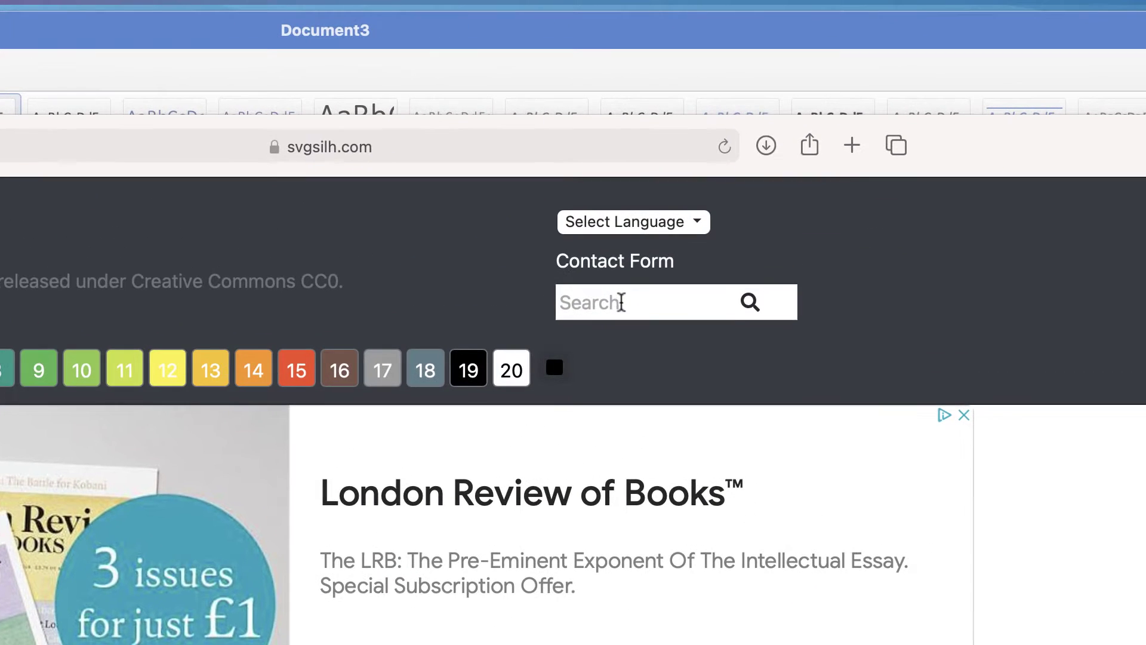
click(707, 147)
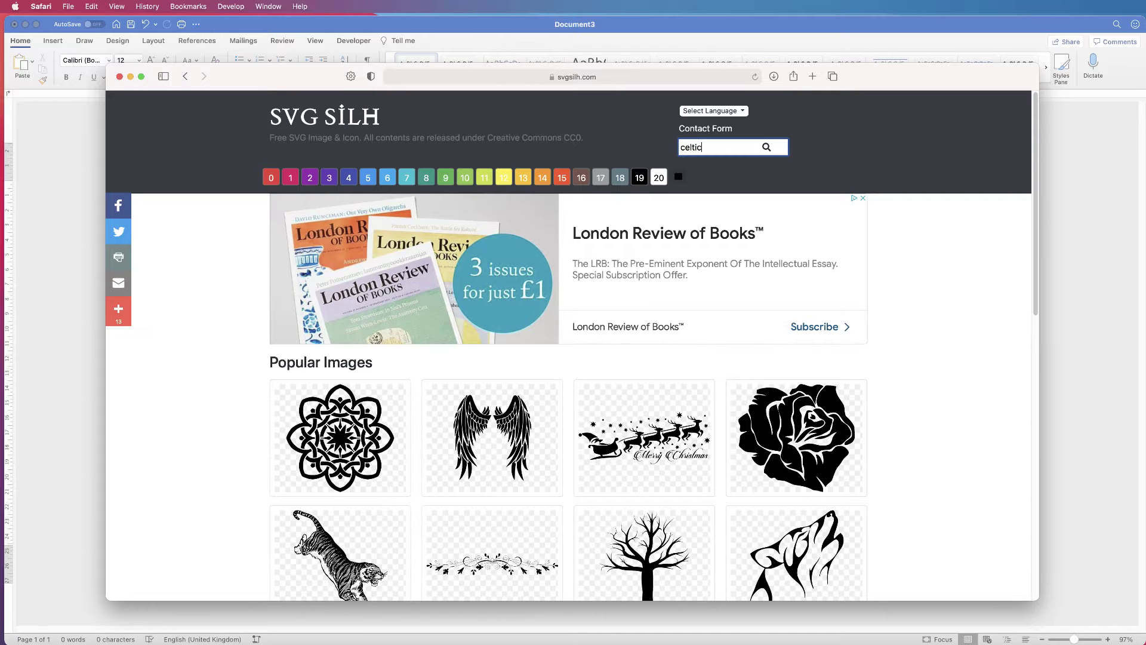
Run the celtic search, returning 113 images.
key(Return)
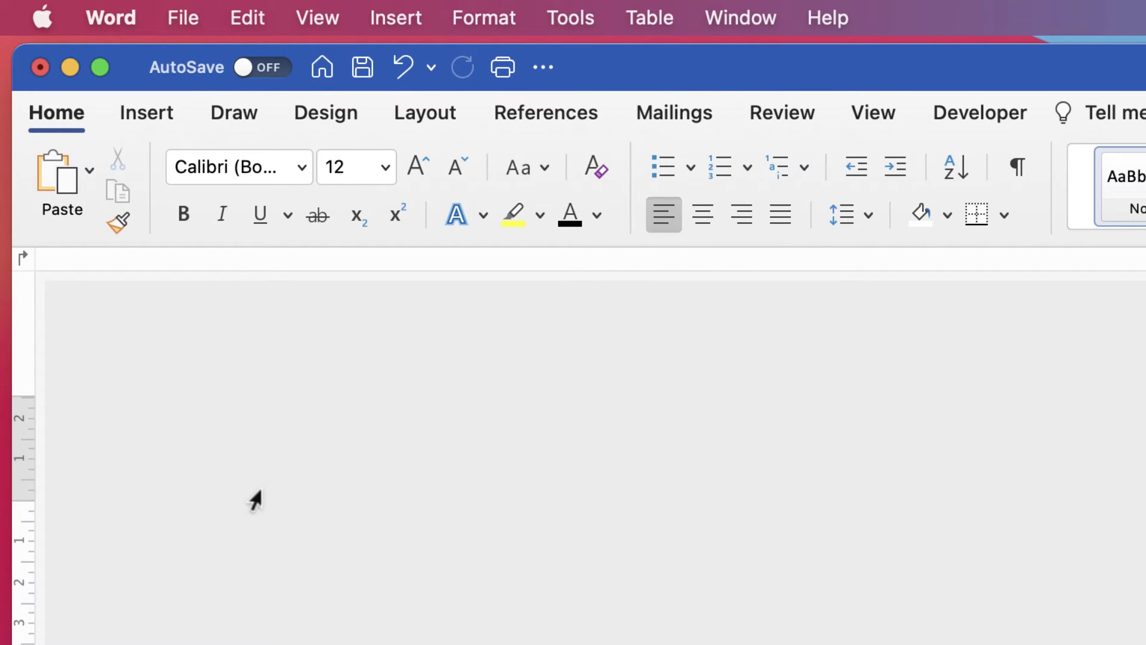
Insert 1327960.svg from Downloads as a picture via Insert > Pictures > Picture from File.
click(149, 112)
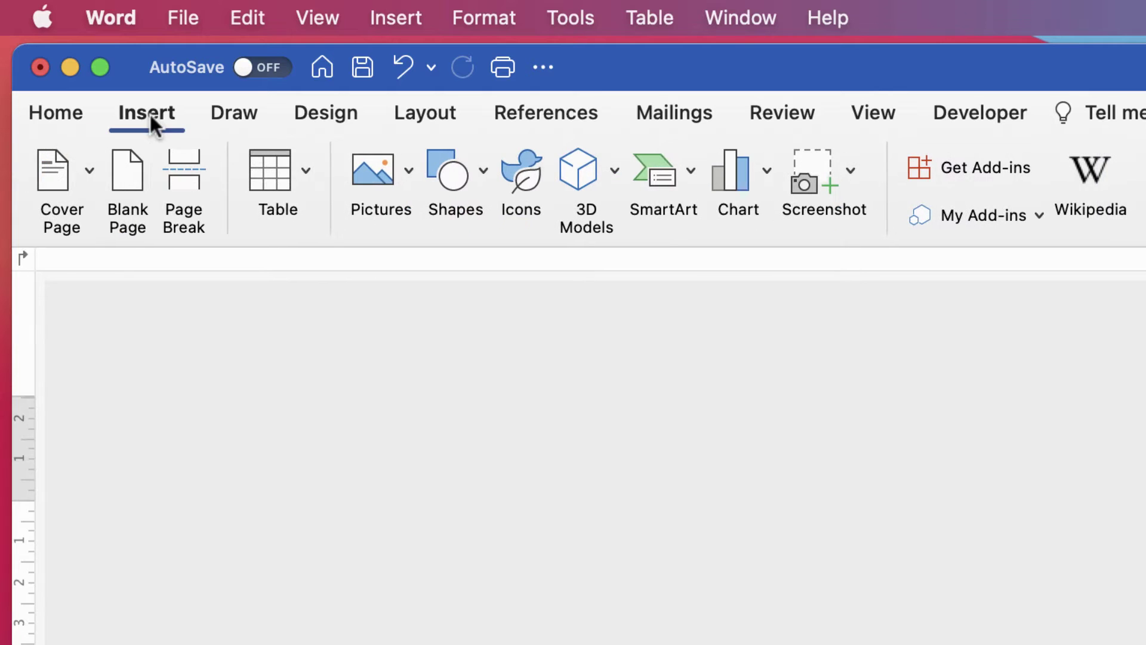
click(410, 179)
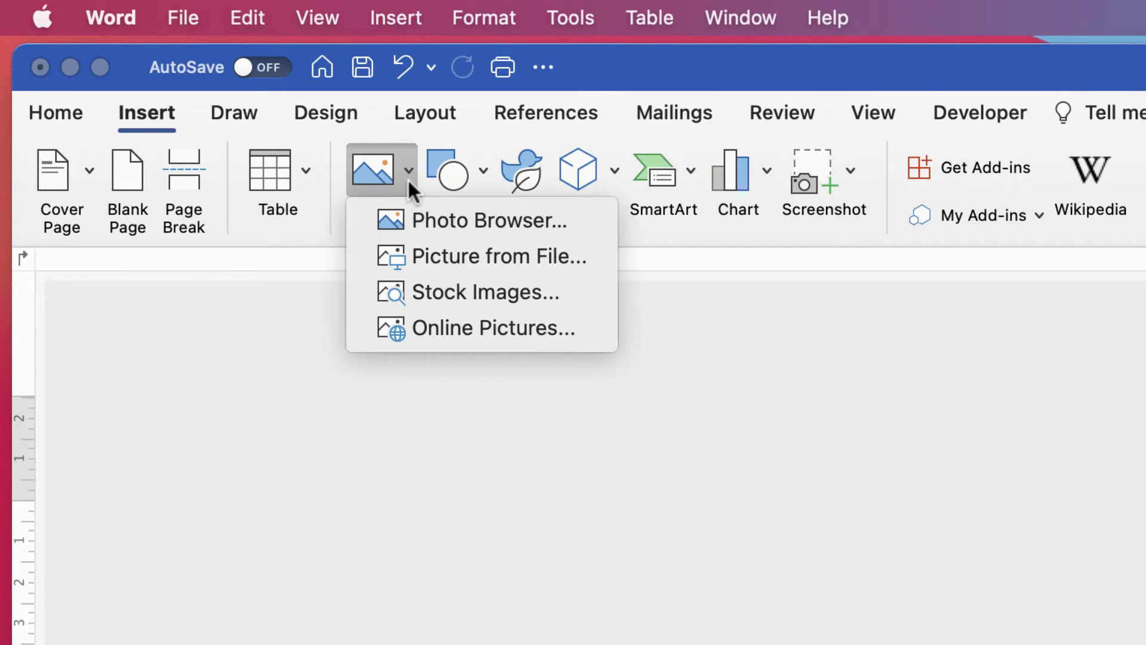
click(421, 259)
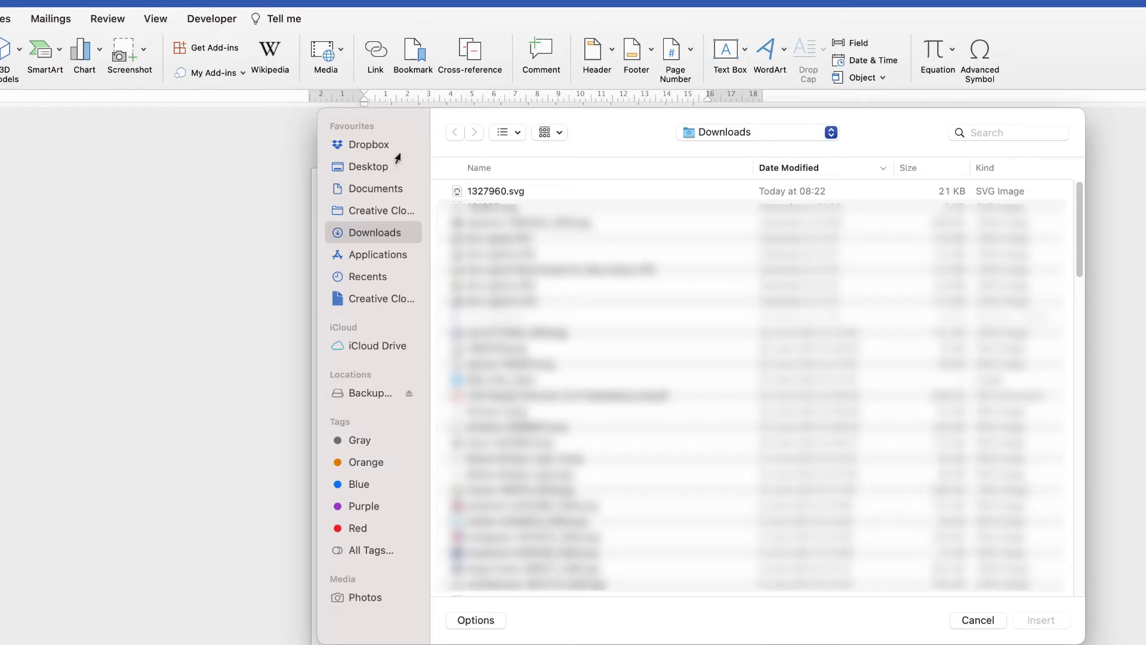
click(490, 192)
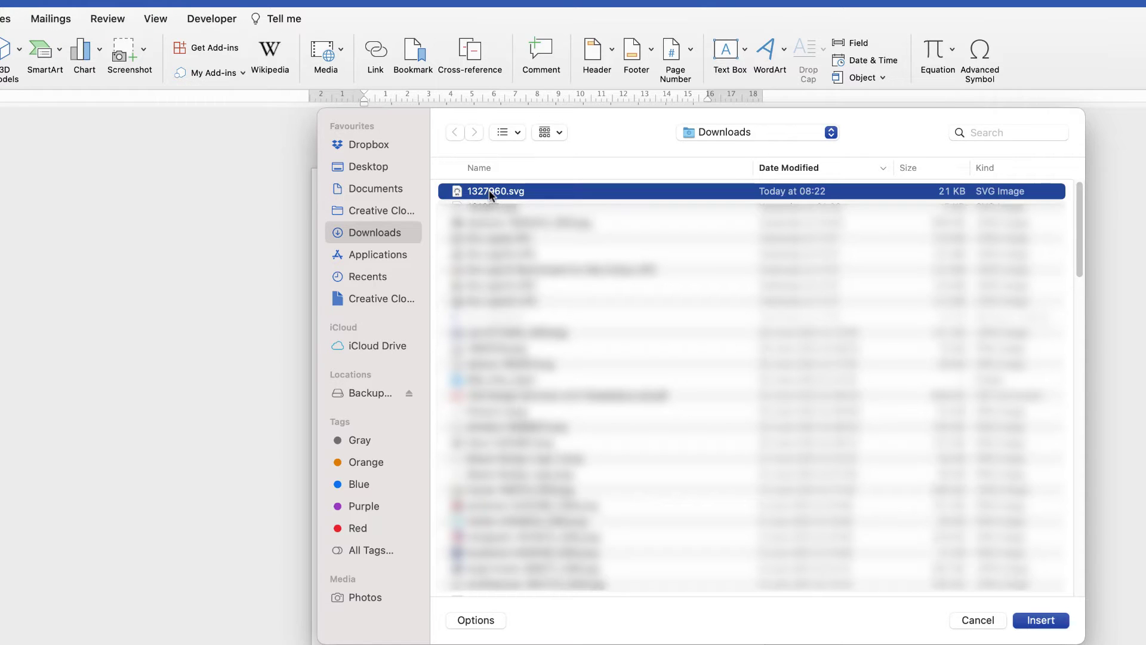
click(1041, 621)
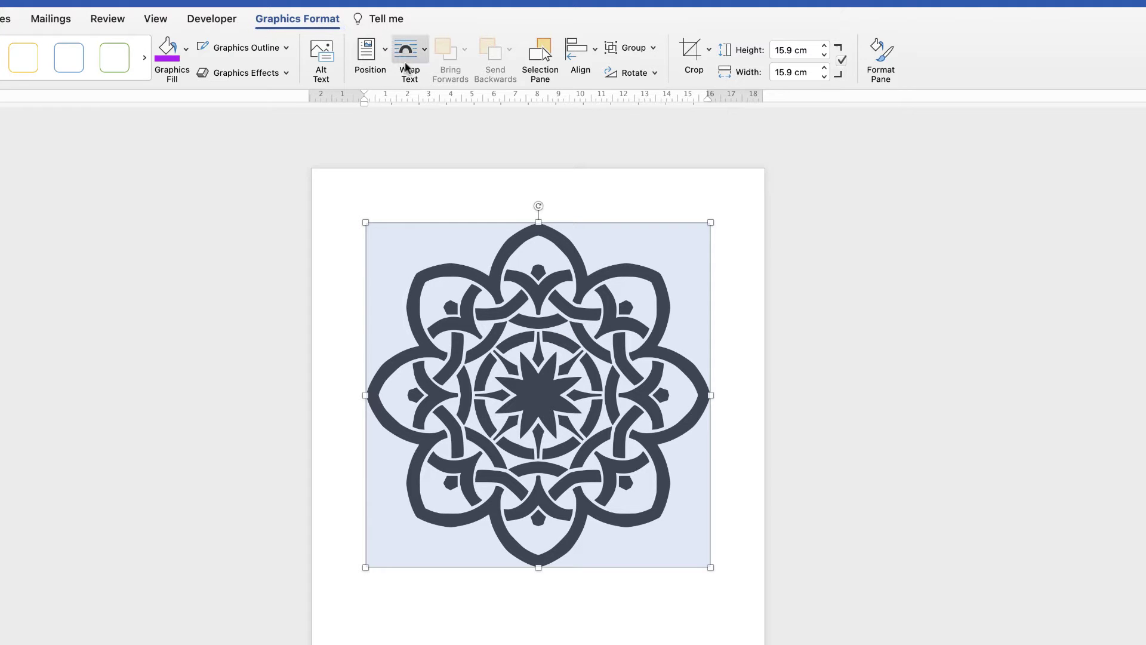
Set the knot to In Front of Text and move it slightly lower on the page.
click(425, 54)
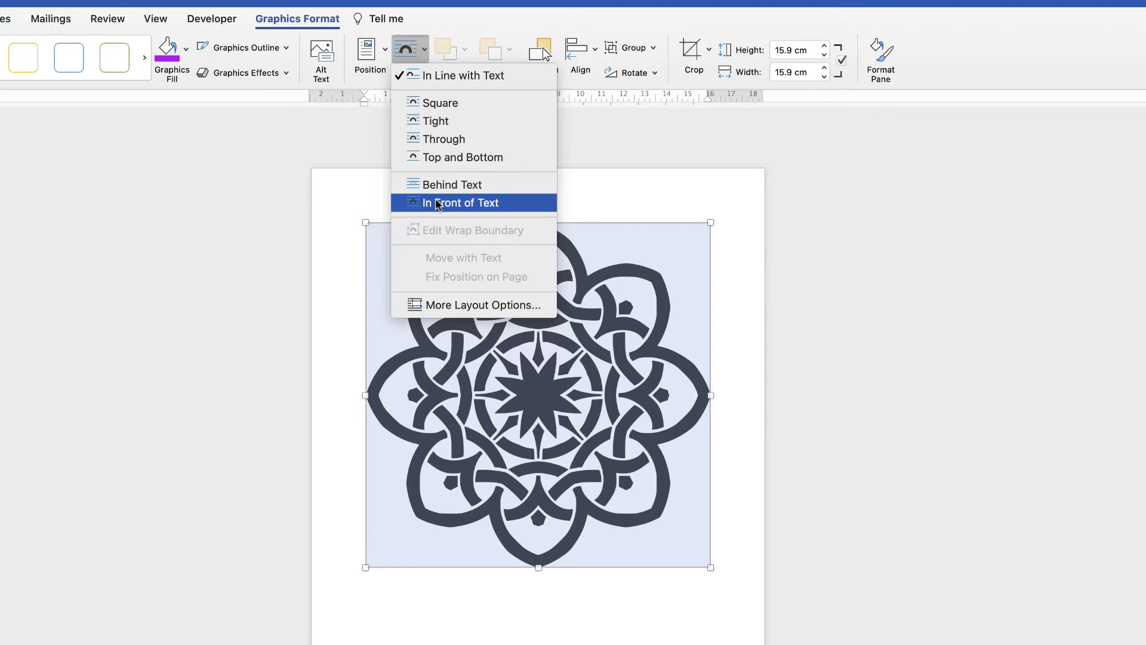
click(414, 205)
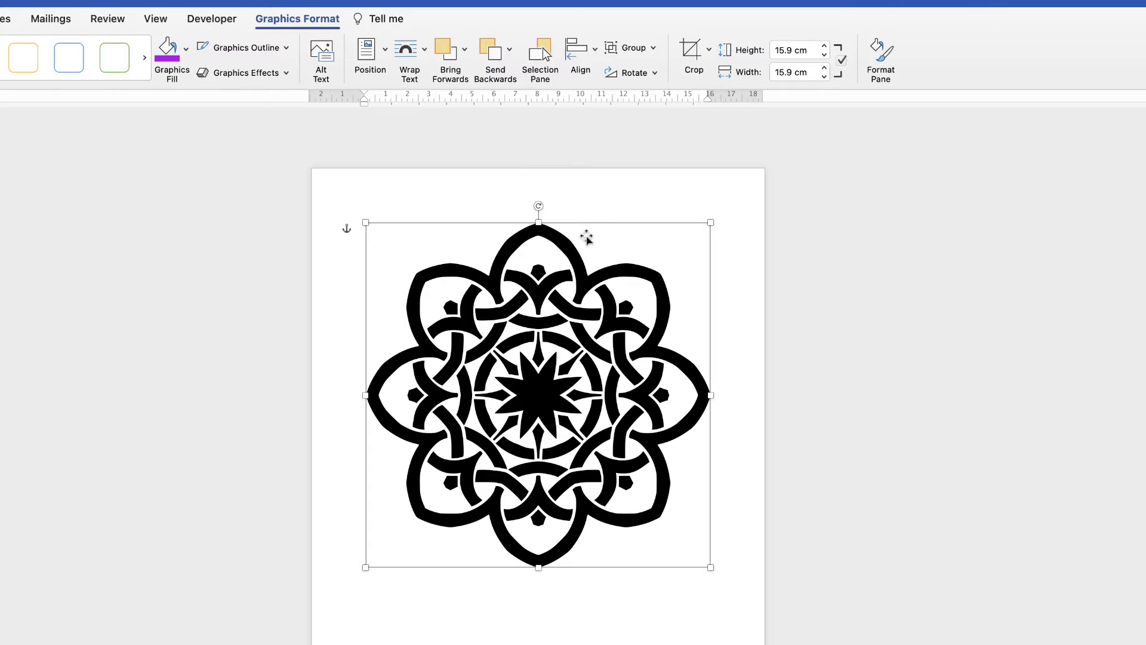
drag(588, 224, 583, 249)
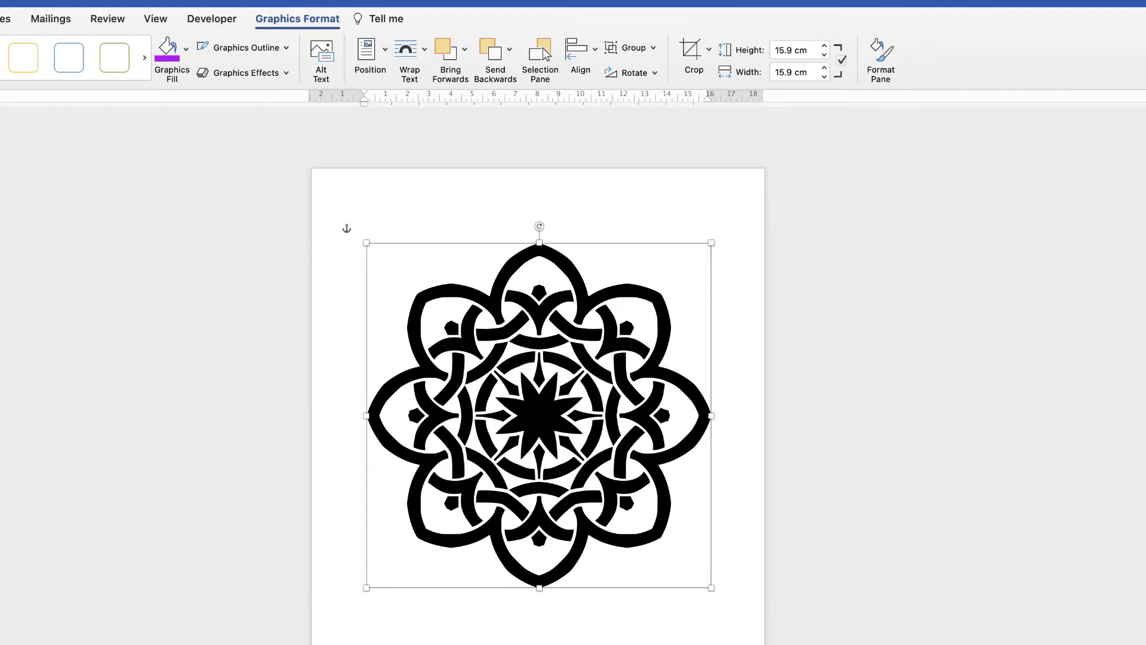
scroll(573, 382, up, 3)
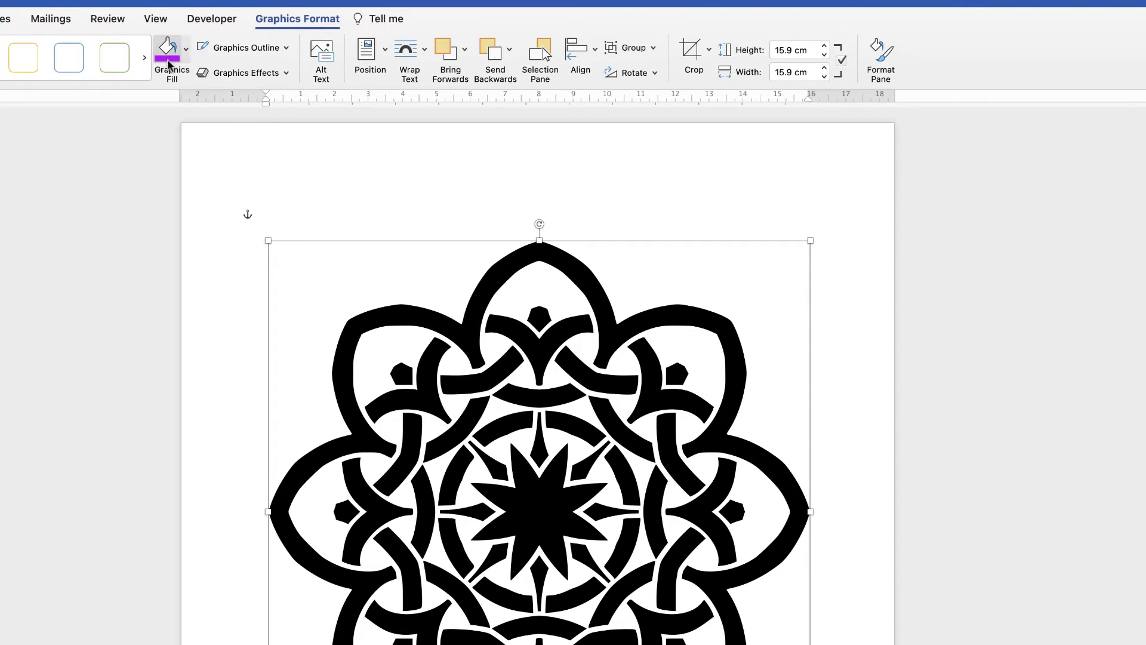
Try a red fill on the knot, then undo it to keep it black.
click(186, 54)
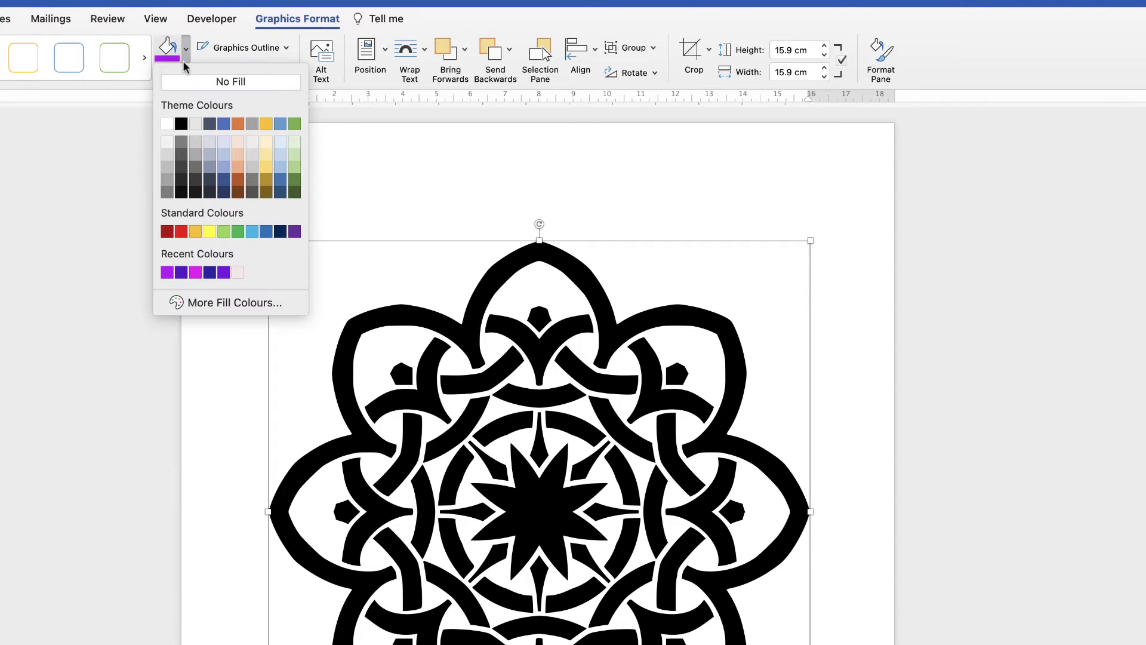
click(179, 228)
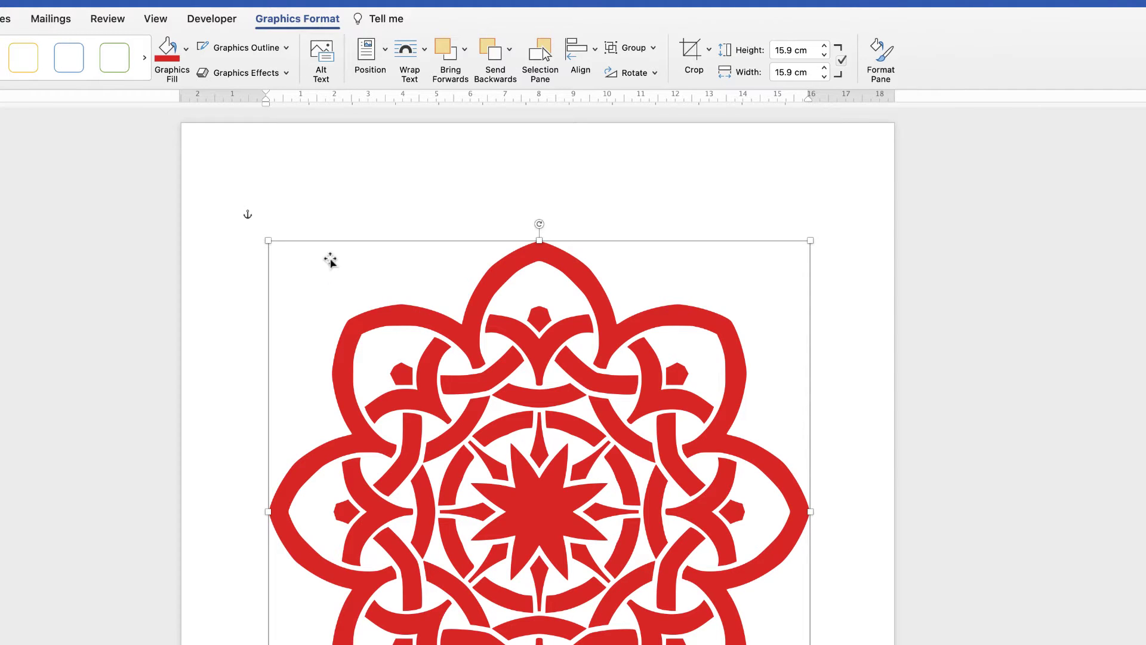
key(super+z)
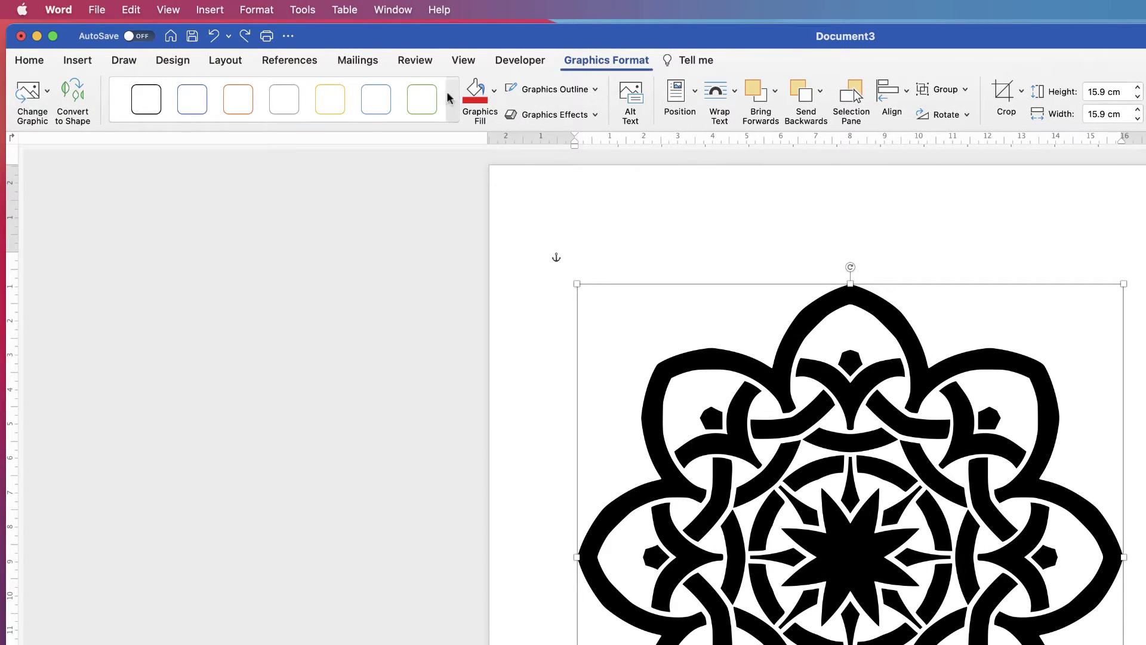
Convert the knot to shapes and open Format Shape for its 4.04 cm centre star.
click(72, 97)
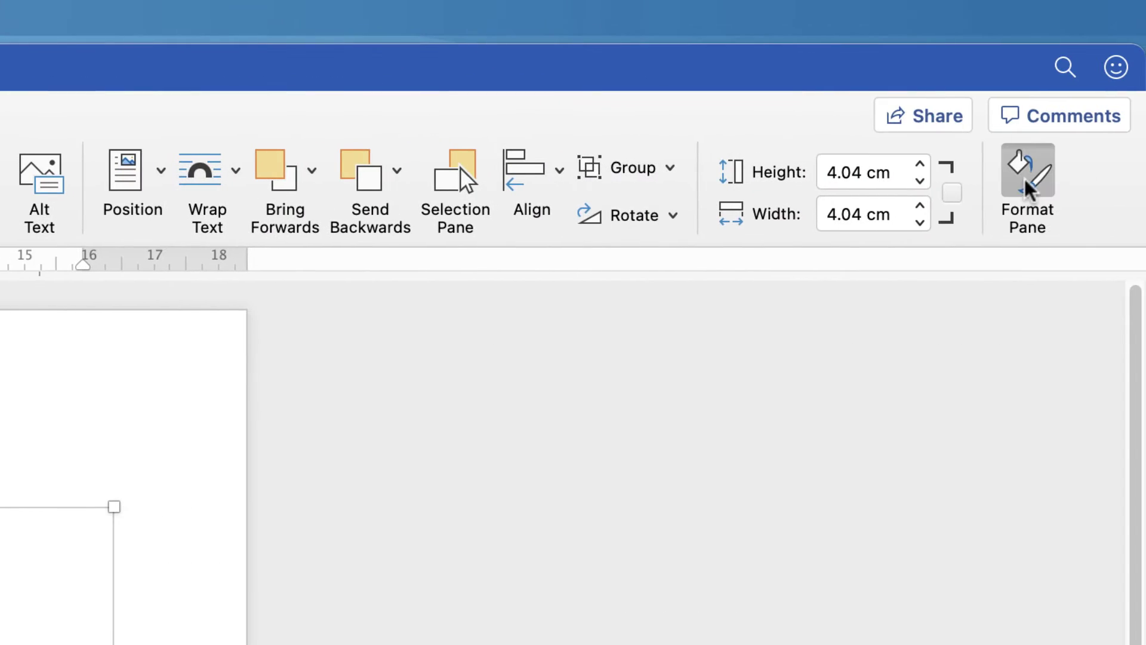
click(1028, 187)
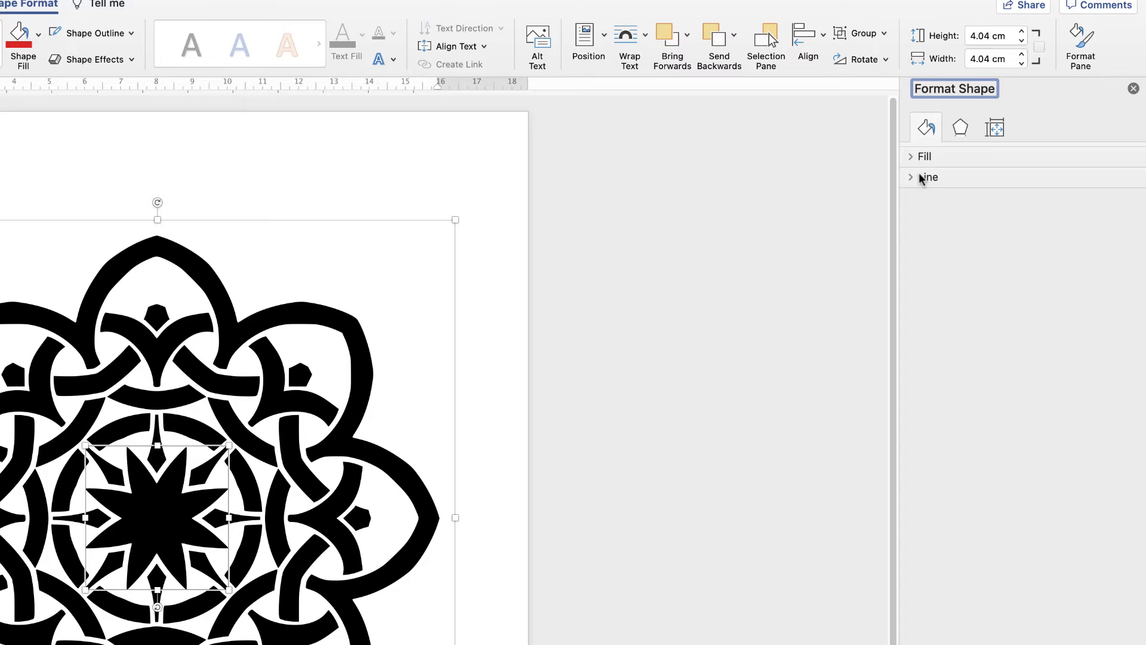
Fill the centre star yellow and give it a solid yellow outline.
click(911, 156)
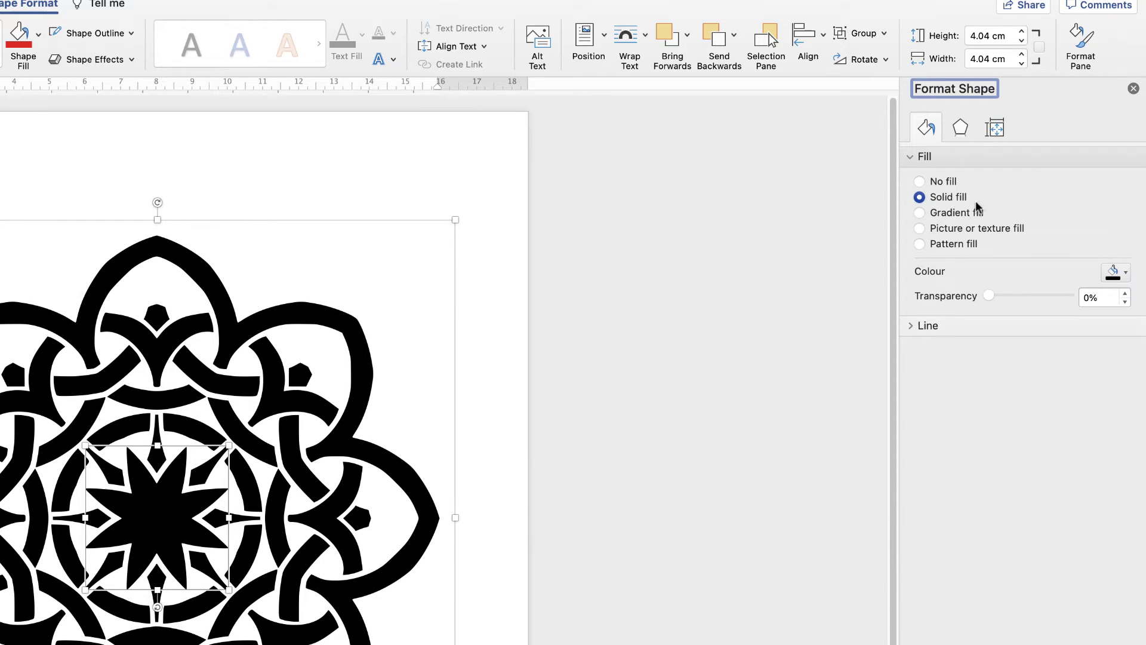
click(1126, 276)
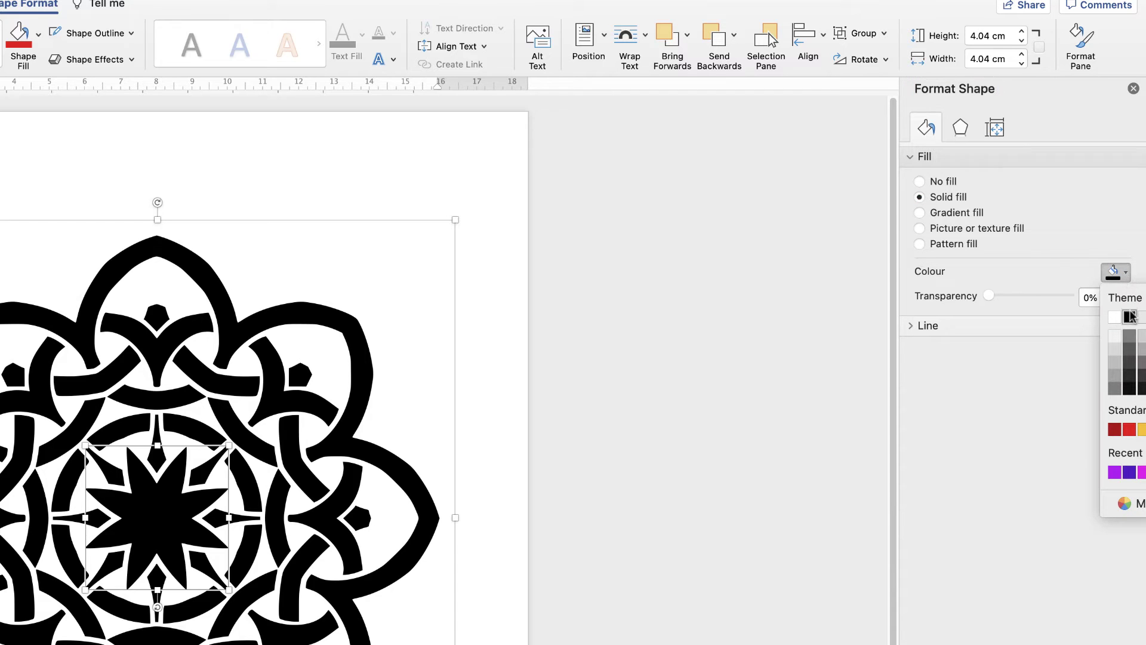
click(1144, 429)
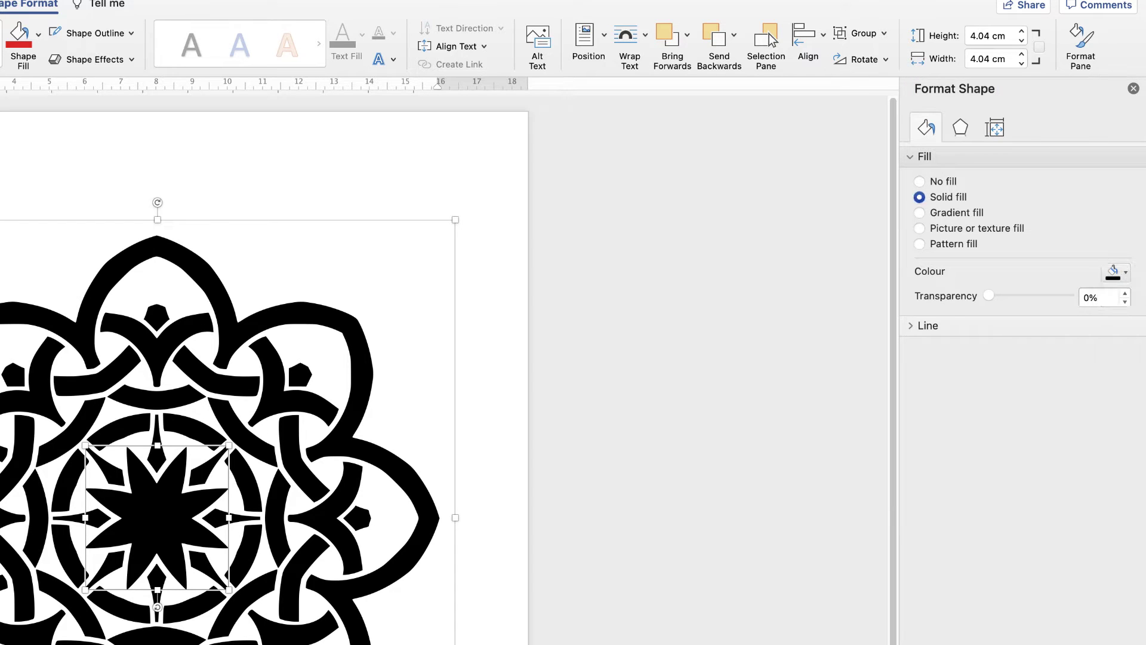
click(911, 327)
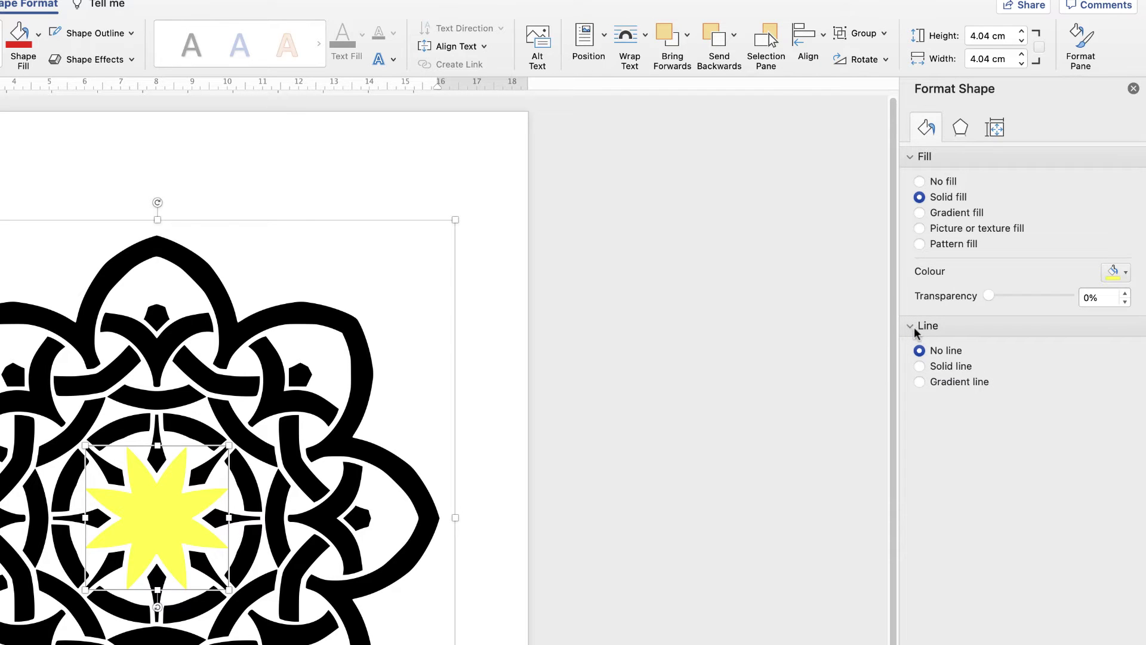
click(920, 367)
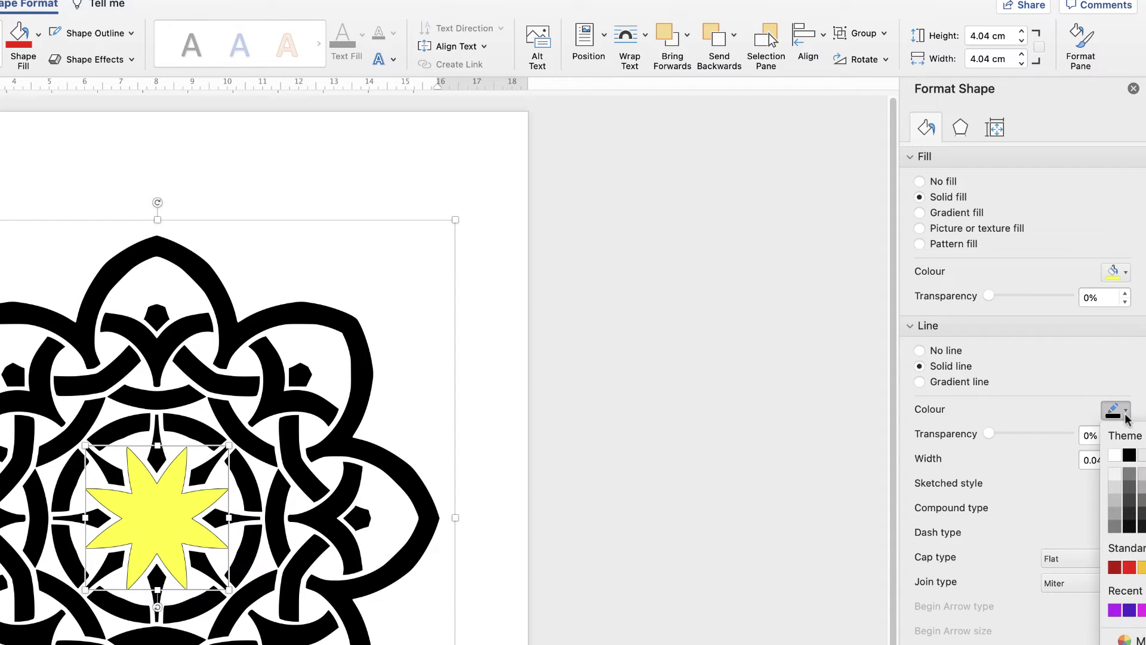
click(1142, 568)
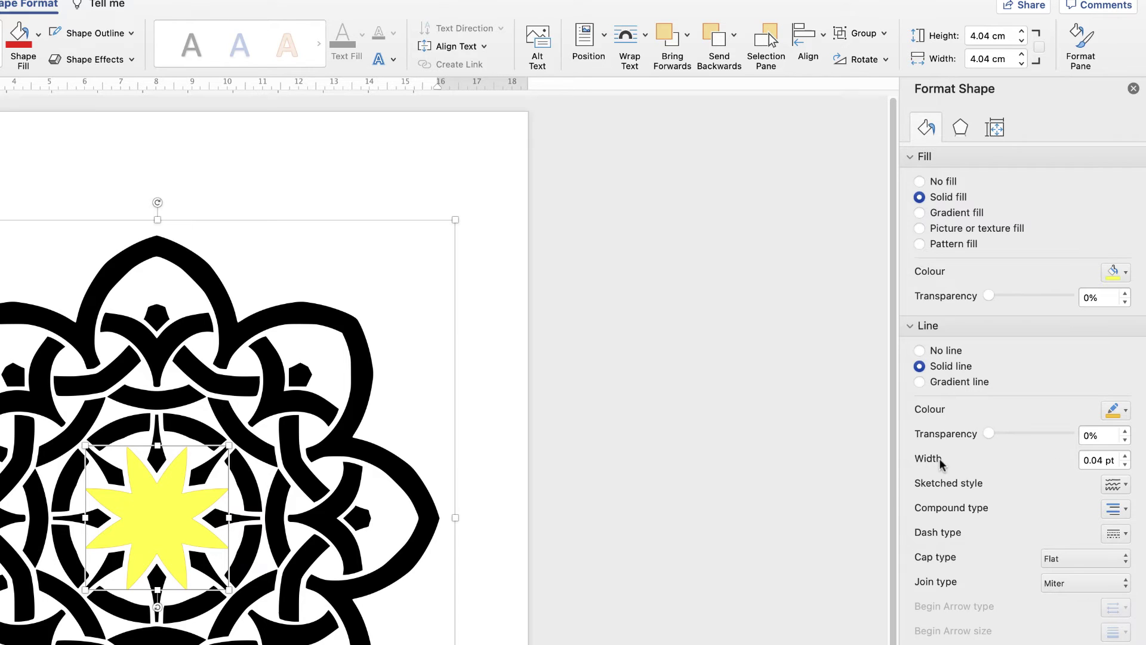
Widen the star's outline step by step to about 2.75 pt.
click(1126, 457)
click(1125, 456)
click(1125, 456)
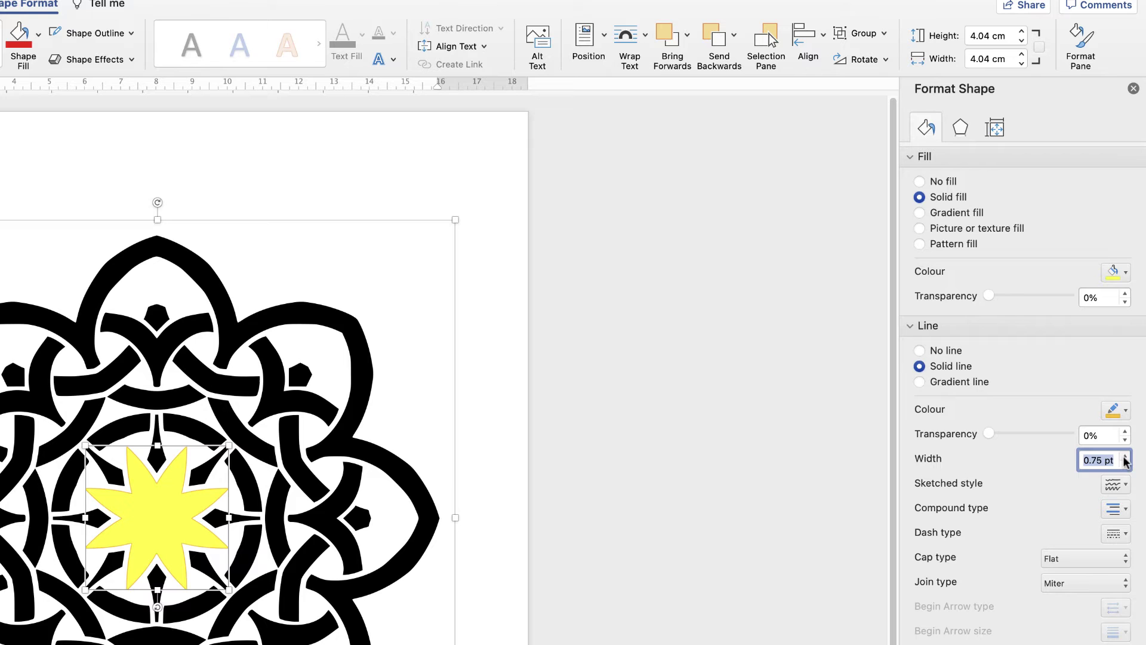
click(1125, 456)
click(1126, 457)
click(1126, 457)
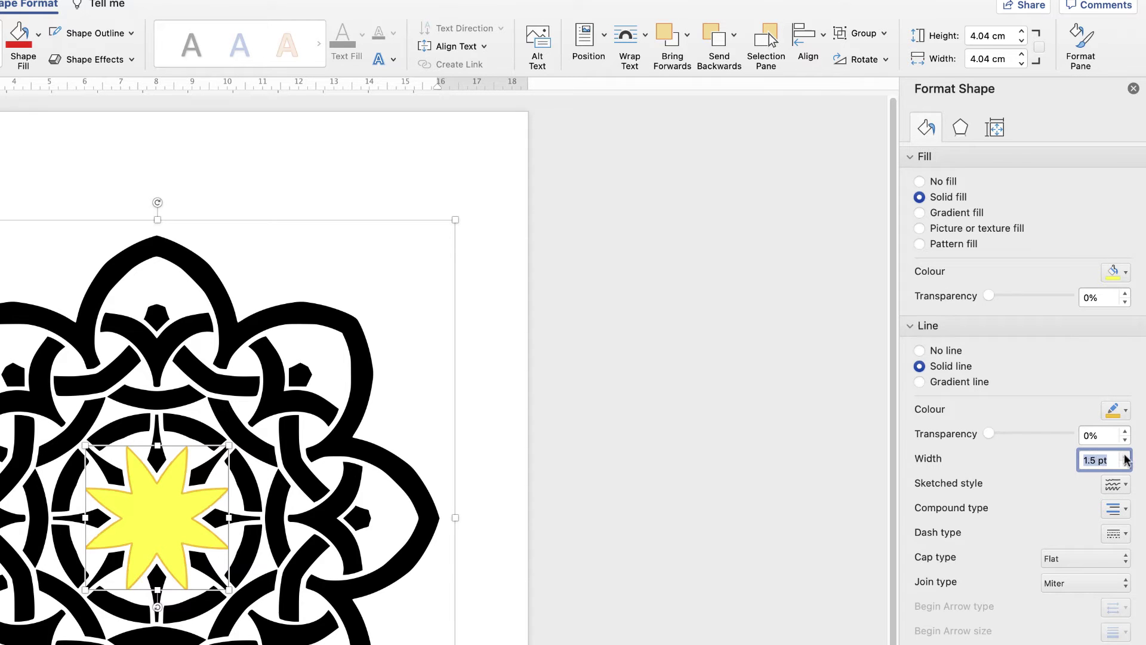
click(1126, 457)
click(1126, 457)
click(1126, 457)
click(1126, 457)
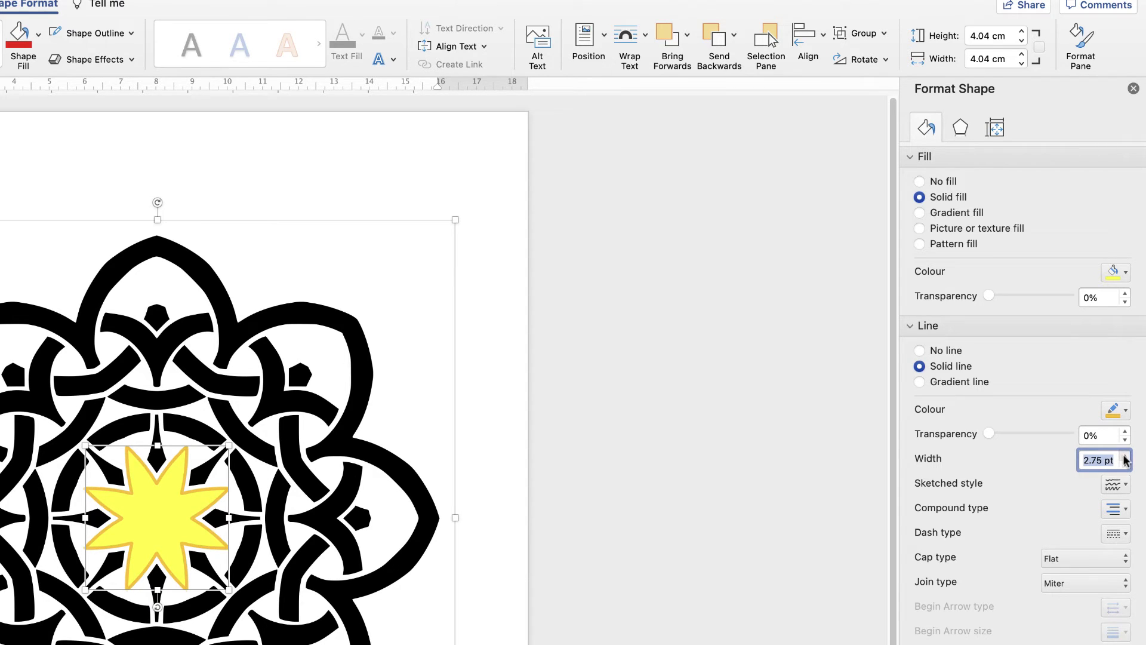
click(1126, 457)
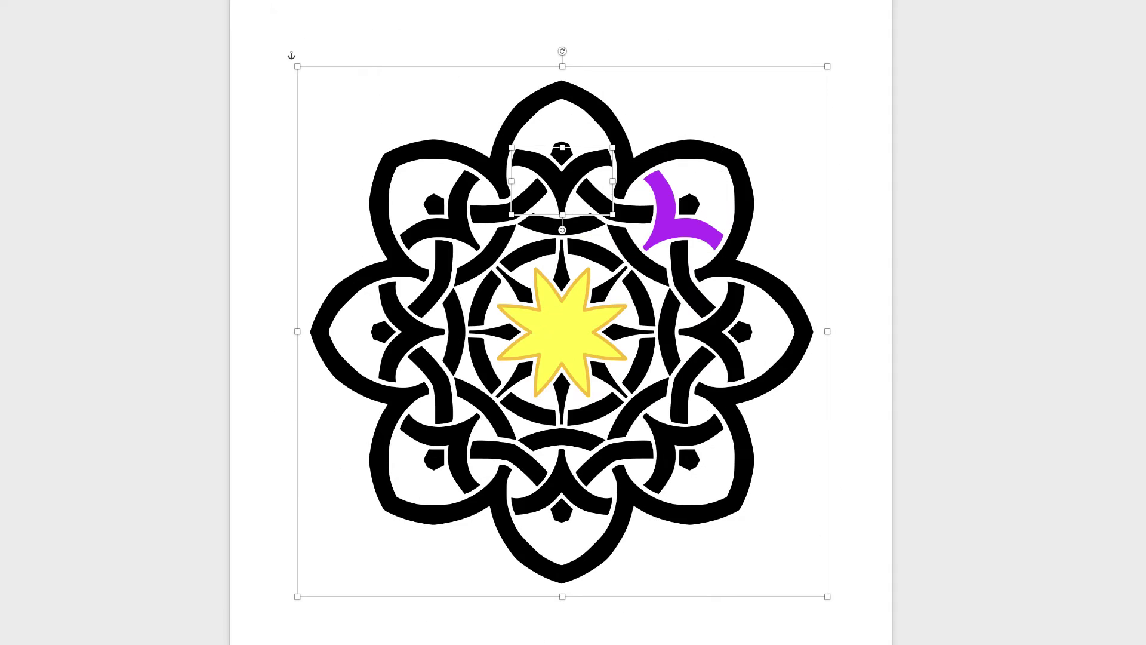
Colour the knot's arc pieces purple by repeating the fill with F4.
click(606, 54)
key(F4)
click(406, 104)
key(F4)
click(347, 308)
key(F4)
click(406, 512)
key(F4)
click(687, 459)
key(F4)
click(716, 331)
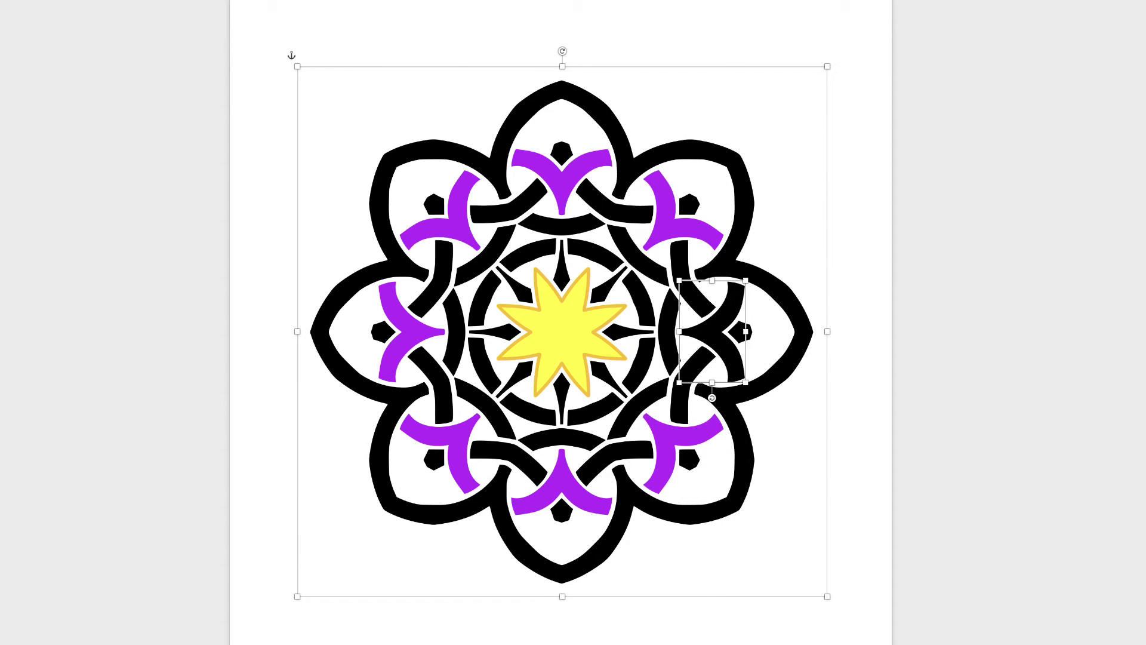
key(F4)
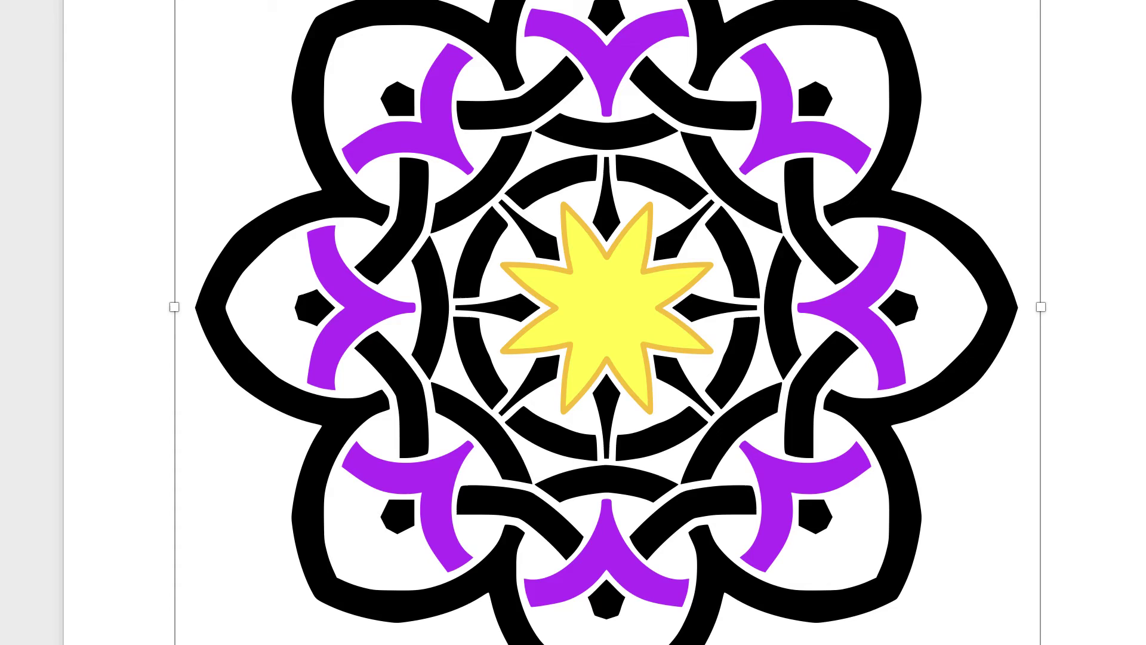
Shrink the knot picture to about 10 cm and move it up and right.
drag(1041, 0, 752, 162)
drag(740, 205, 687, 258)
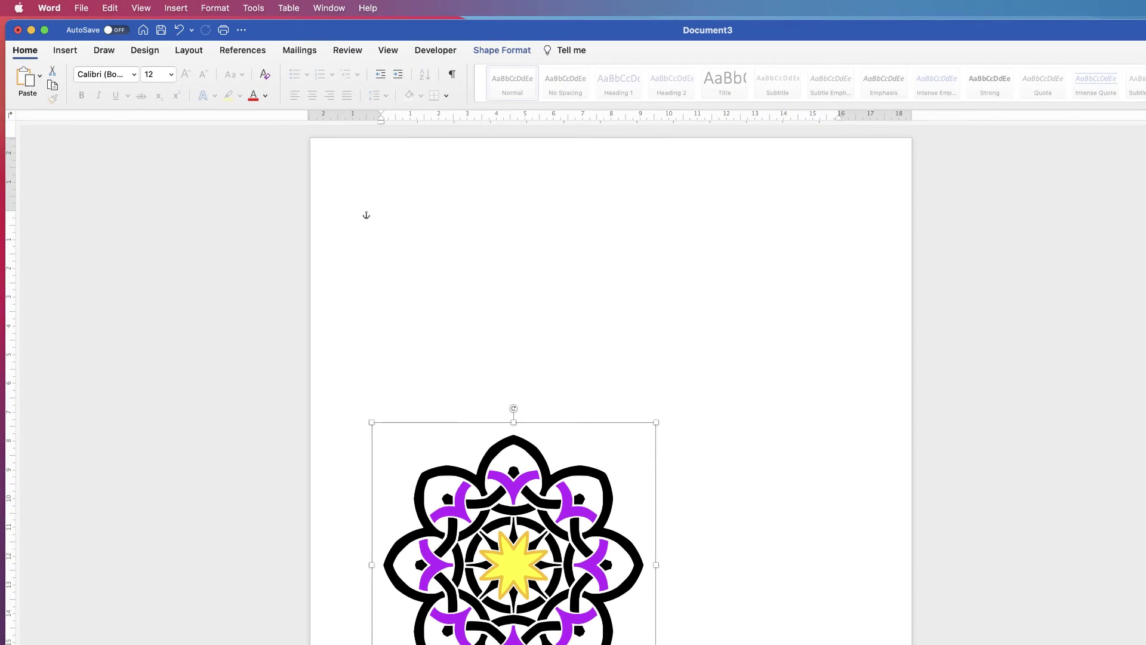
drag(550, 534, 687, 323)
drag(663, 458, 702, 377)
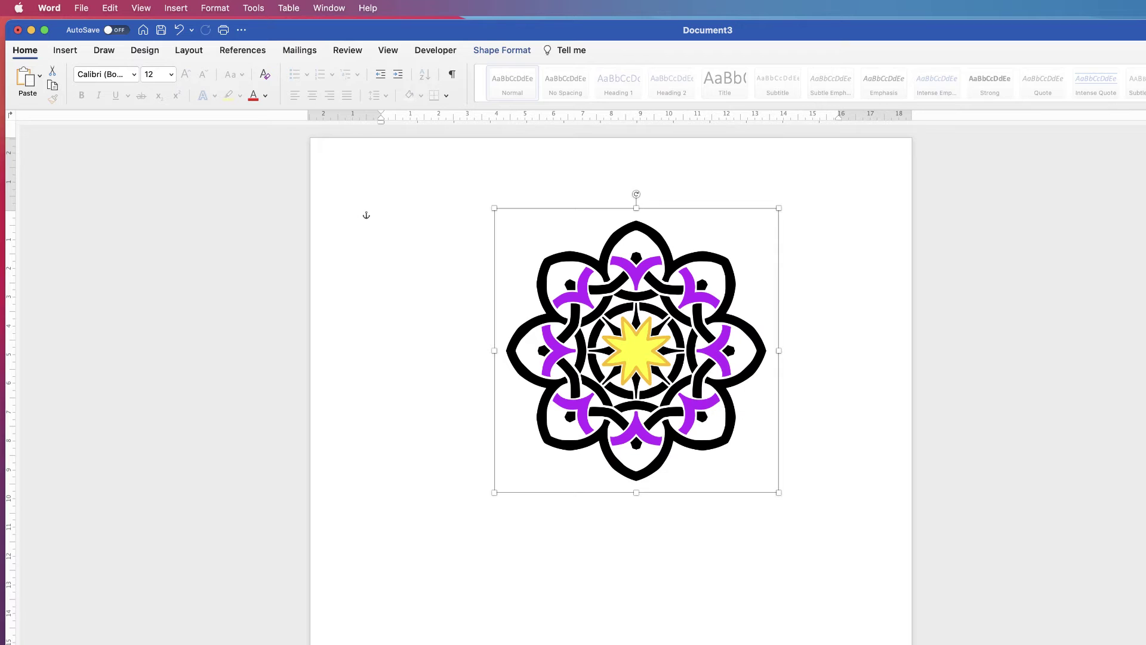
Draw a text box below the knot for the CELTIC title.
click(383, 218)
click(65, 50)
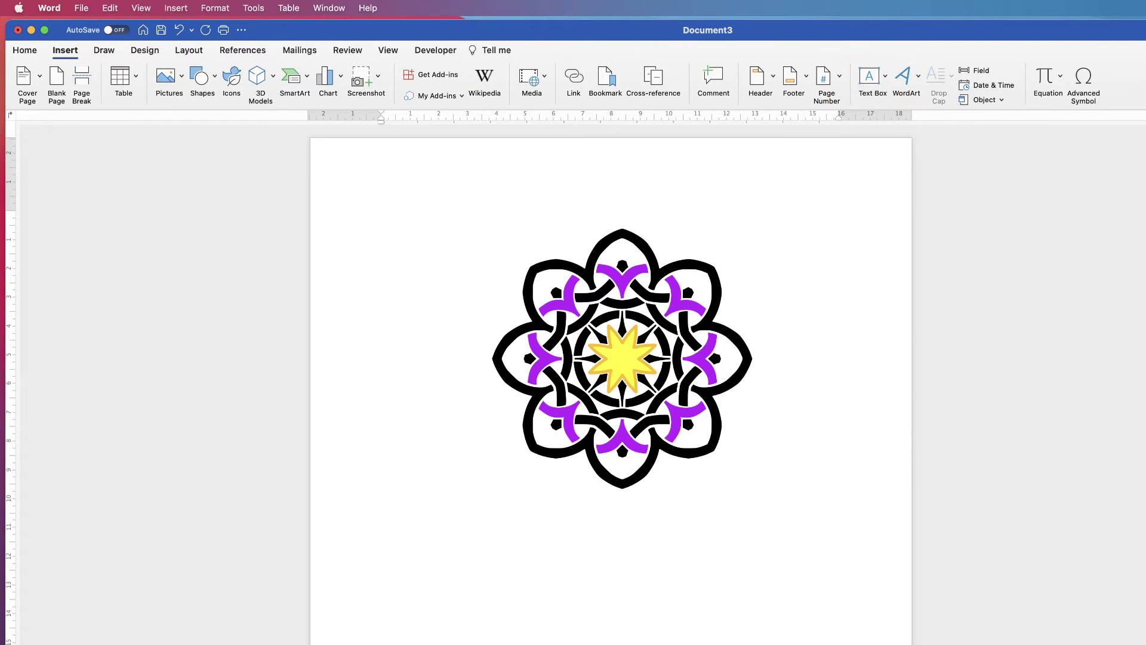
mouse_move(491, 511)
mouse_down()
mouse_move(619, 583)
mouse_move(766, 584)
mouse_up()
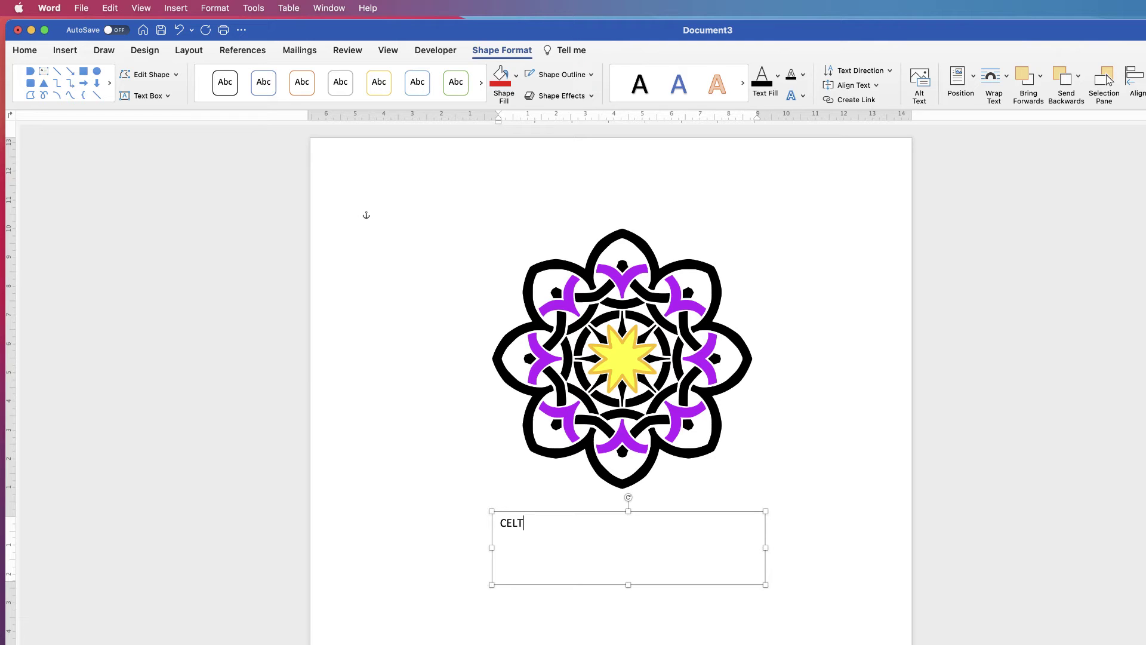
Format CELTIC as 48 pt Algerian, centred in its text box.
drag(534, 523, 501, 526)
click(25, 50)
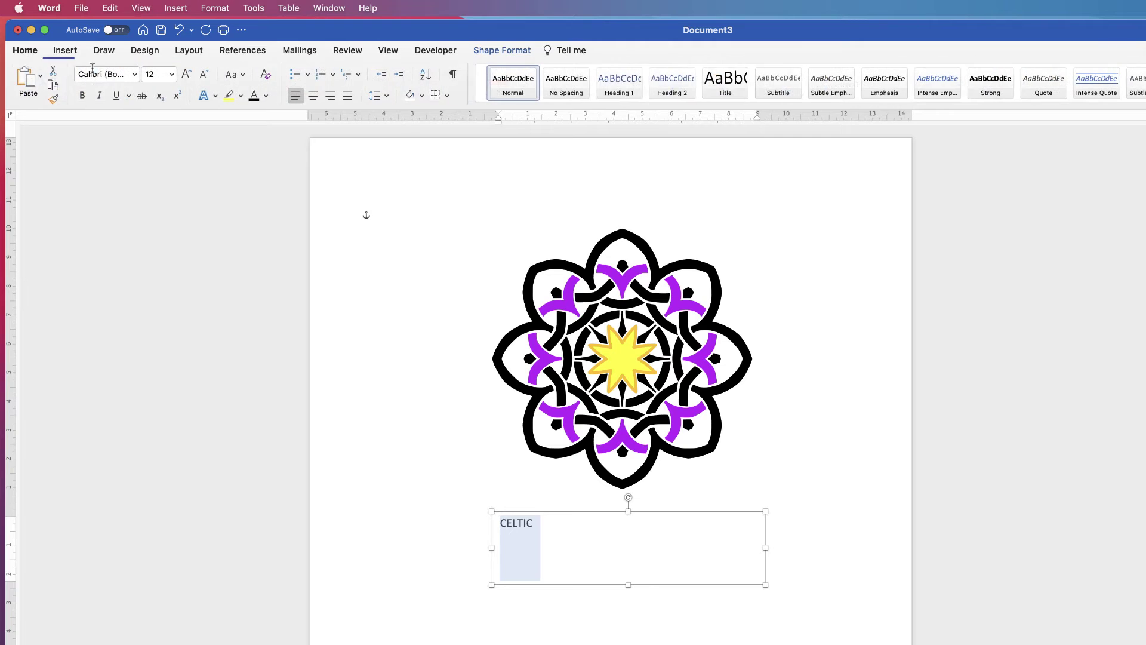
click(186, 75)
click(186, 75)
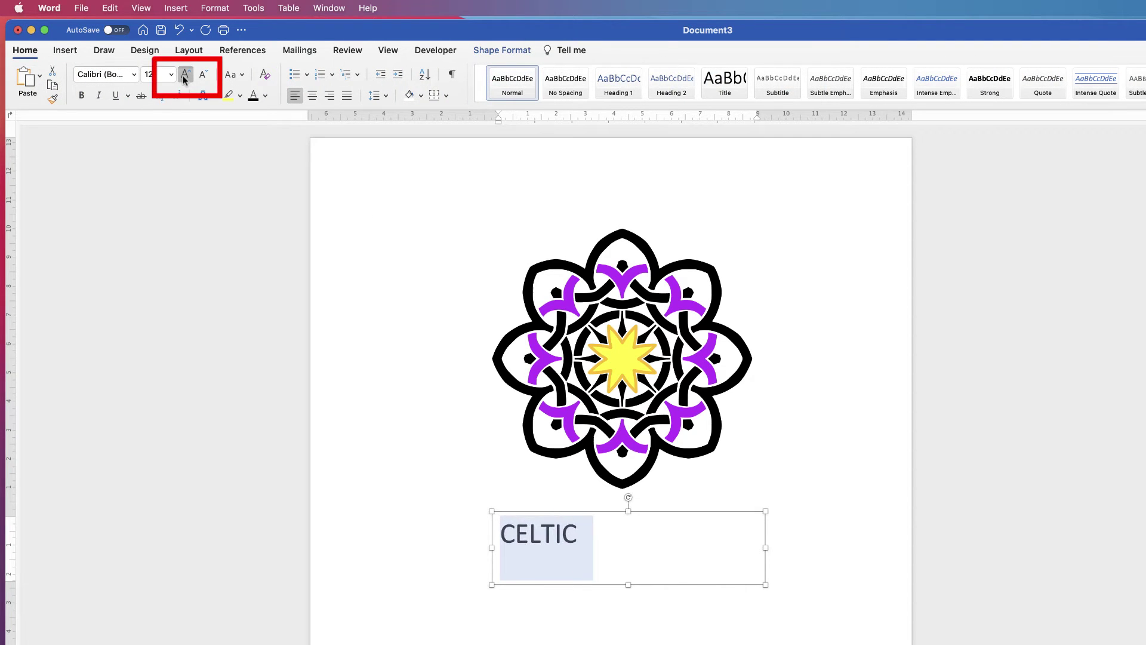
click(185, 75)
click(203, 74)
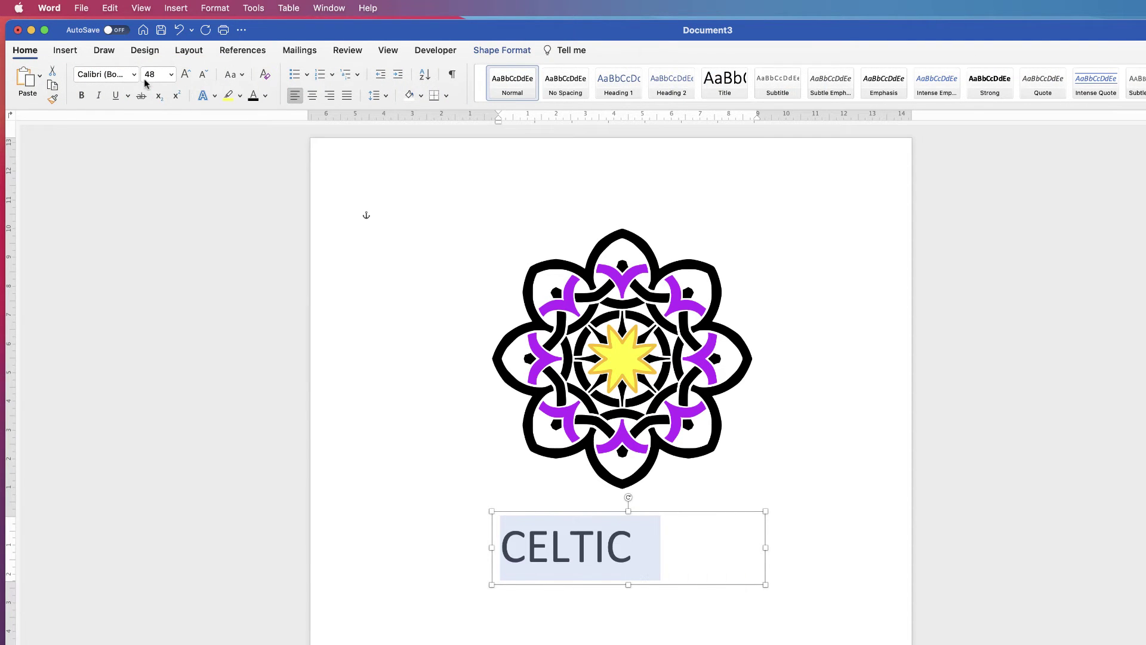
click(134, 76)
text(Algerian)
key(Return)
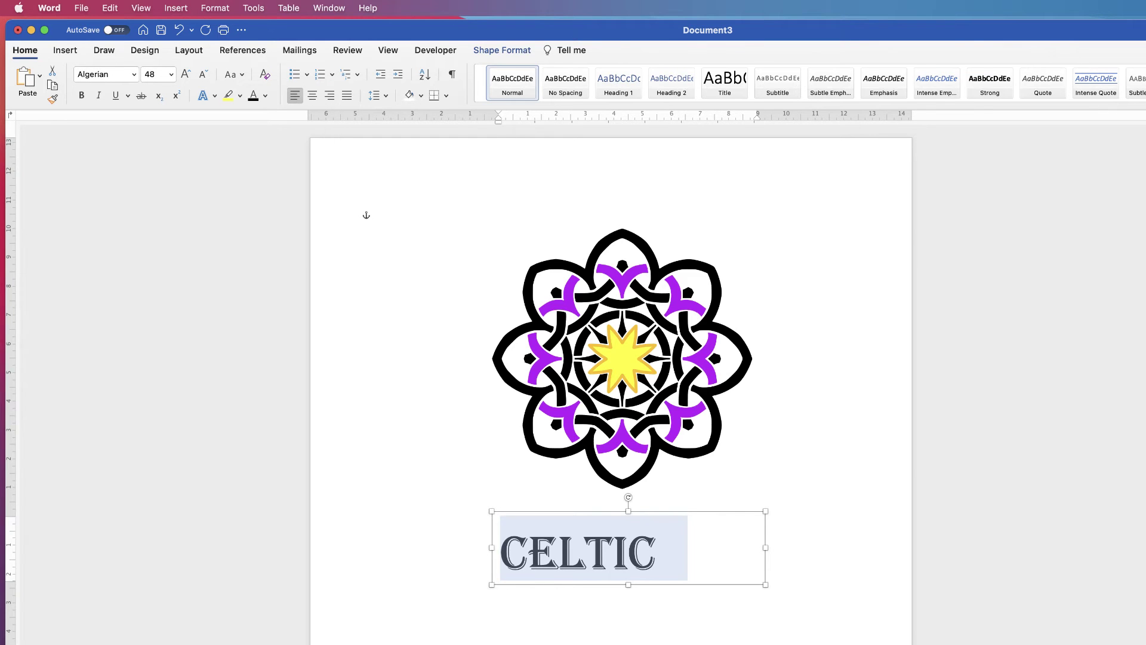
click(313, 98)
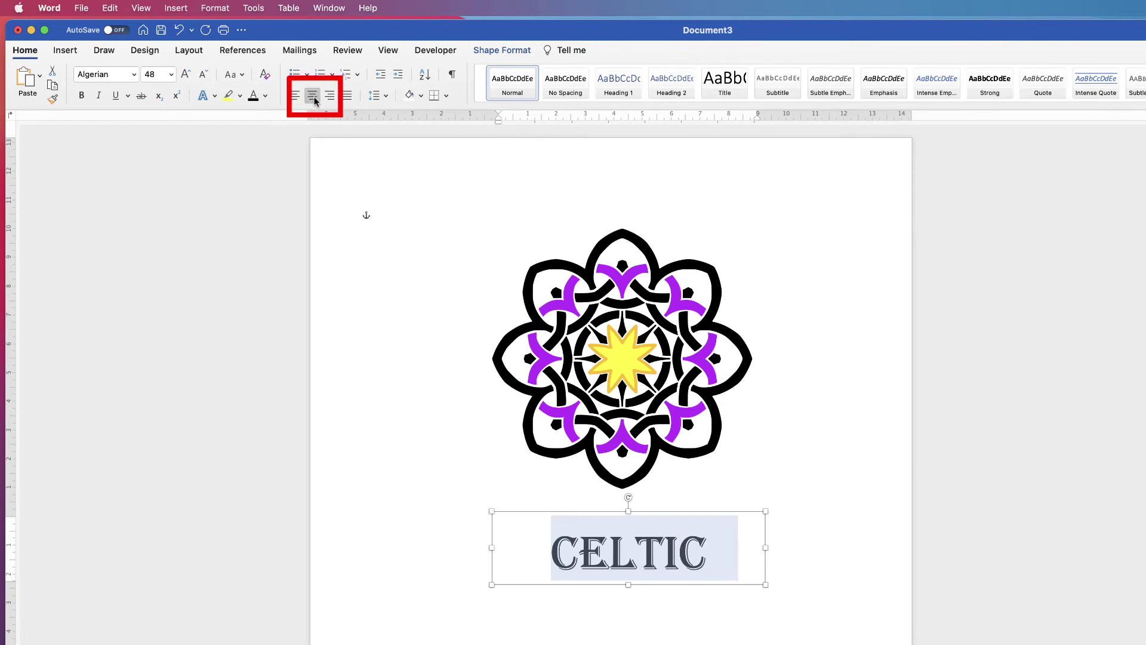
Deselect the text and select the whole CELTIC text box.
key(Left)
right_click(617, 533)
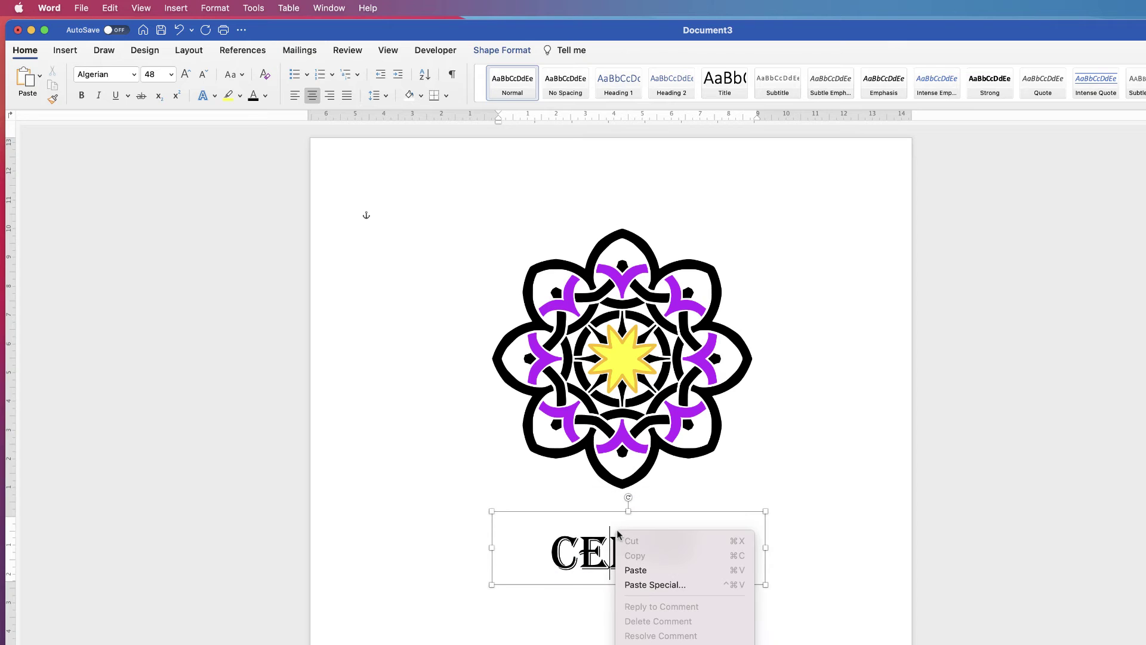
click(655, 518)
click(656, 514)
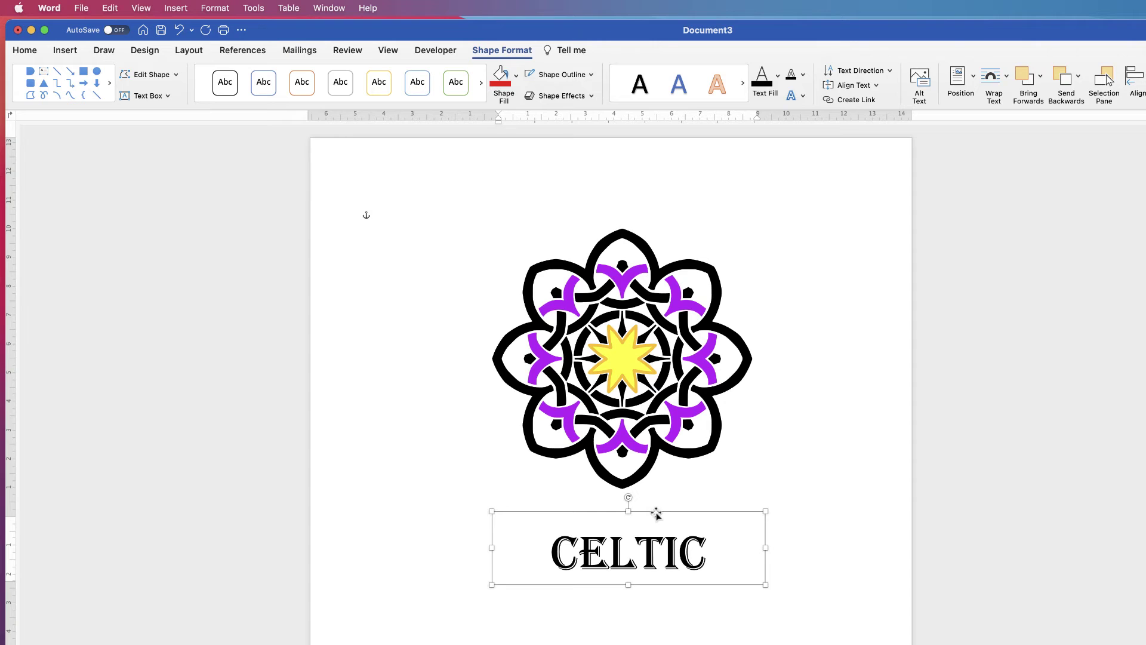
Set the CELTIC text box to In Front of Text and move it up toward the knot.
right_click(651, 513)
key(Escape)
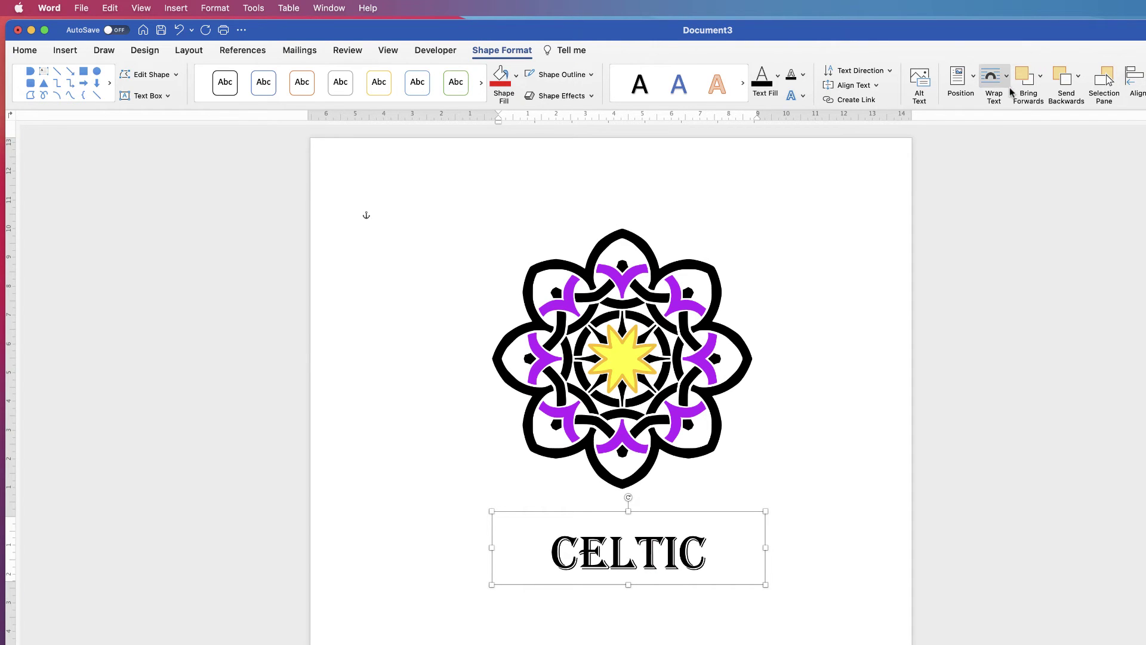
click(1009, 78)
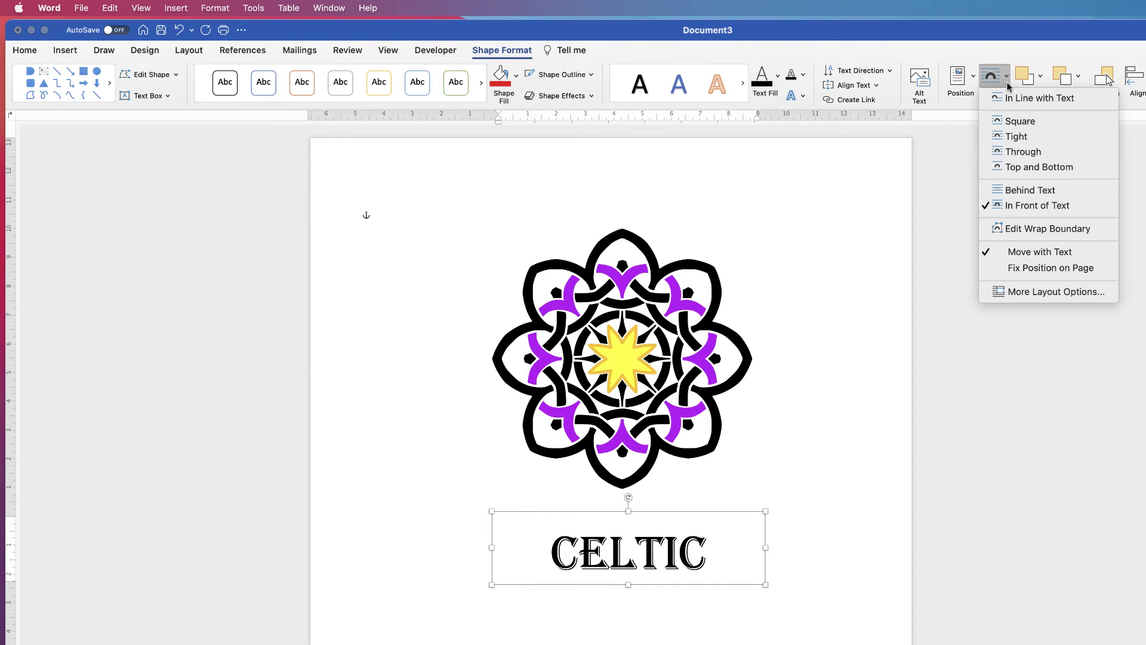
click(1013, 206)
drag(645, 512, 644, 477)
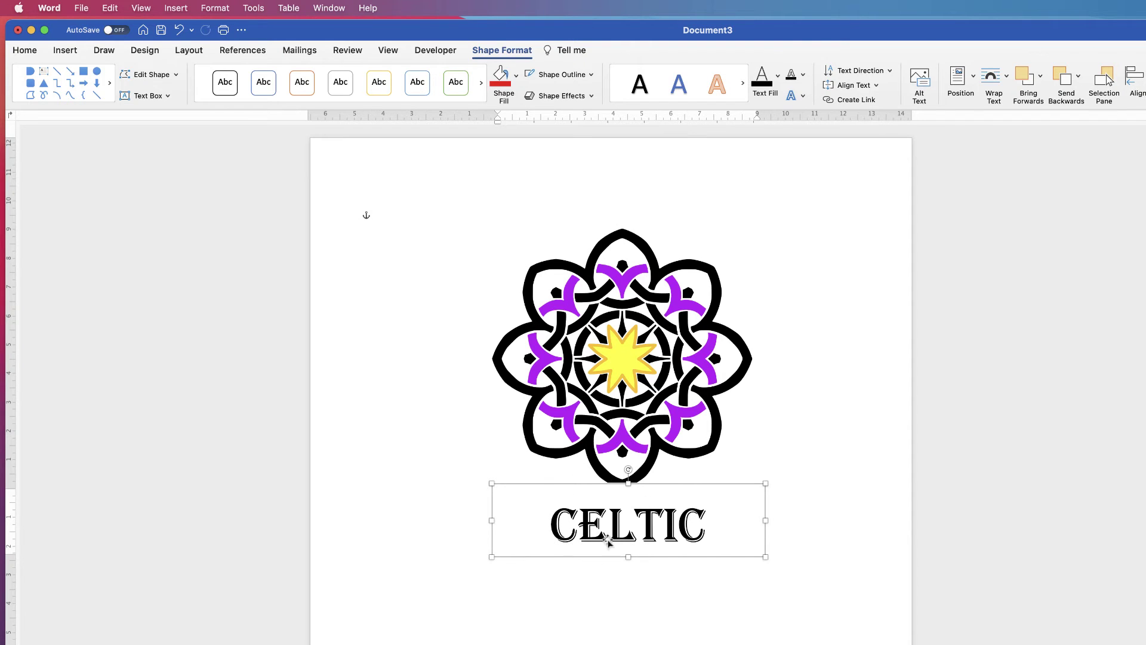
Give the CELTIC box No Fill and No Outline, then nudge it into place beneath the knot.
click(517, 76)
click(526, 102)
click(591, 75)
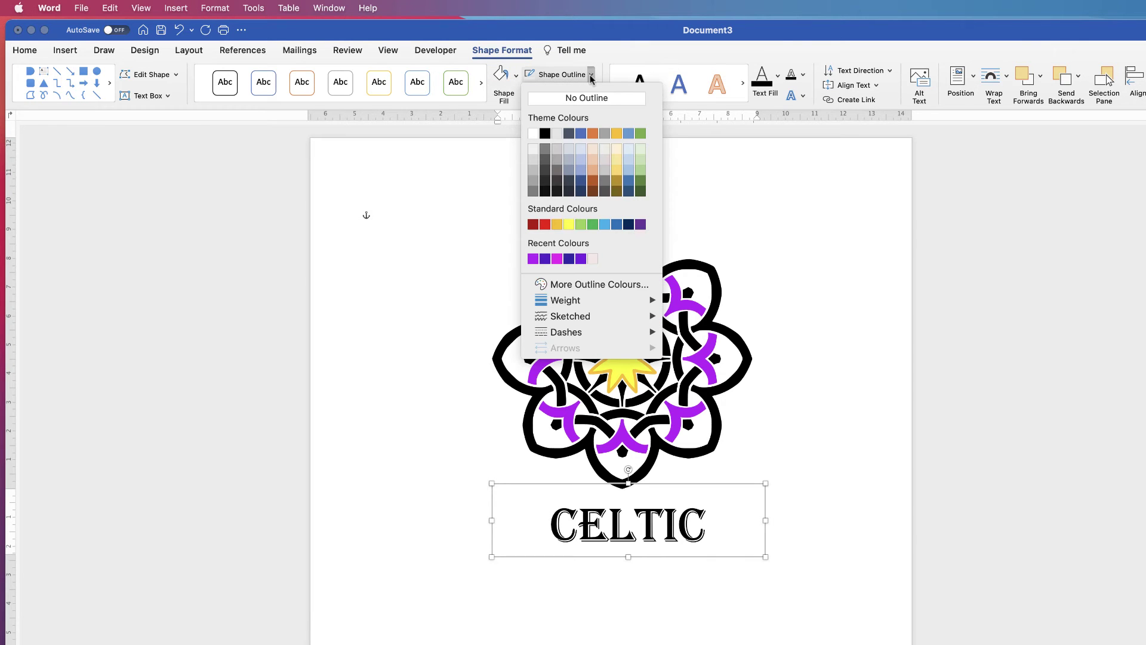
click(576, 102)
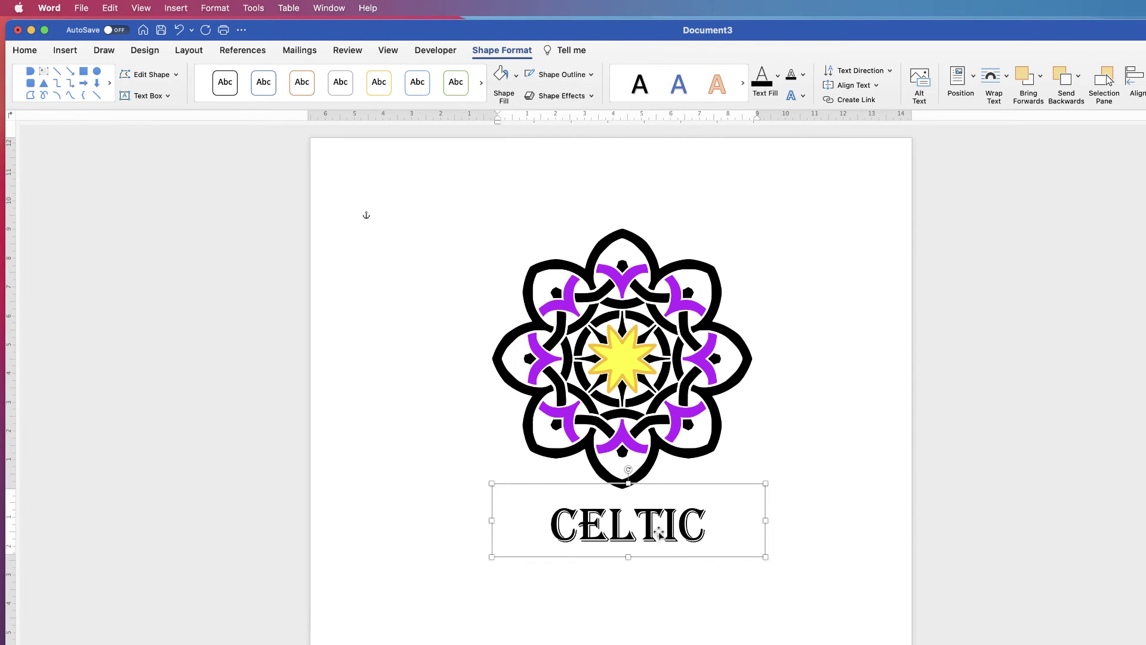
drag(660, 532, 630, 527)
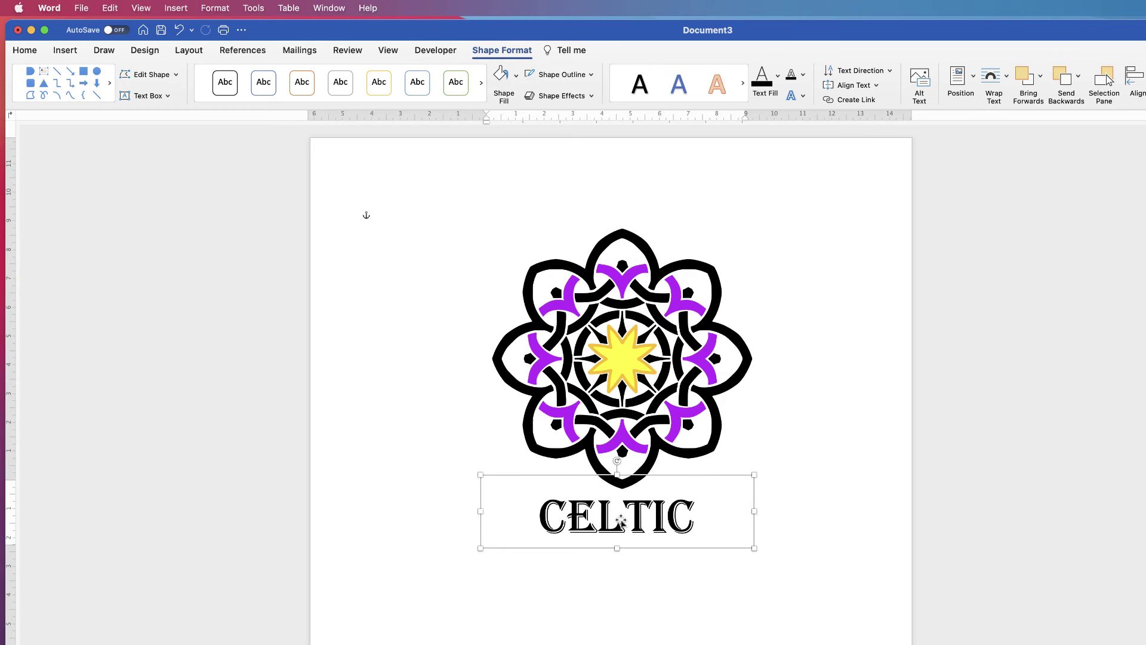
Copy the CELTIC text box and paste it back as a picture.
click(21, 50)
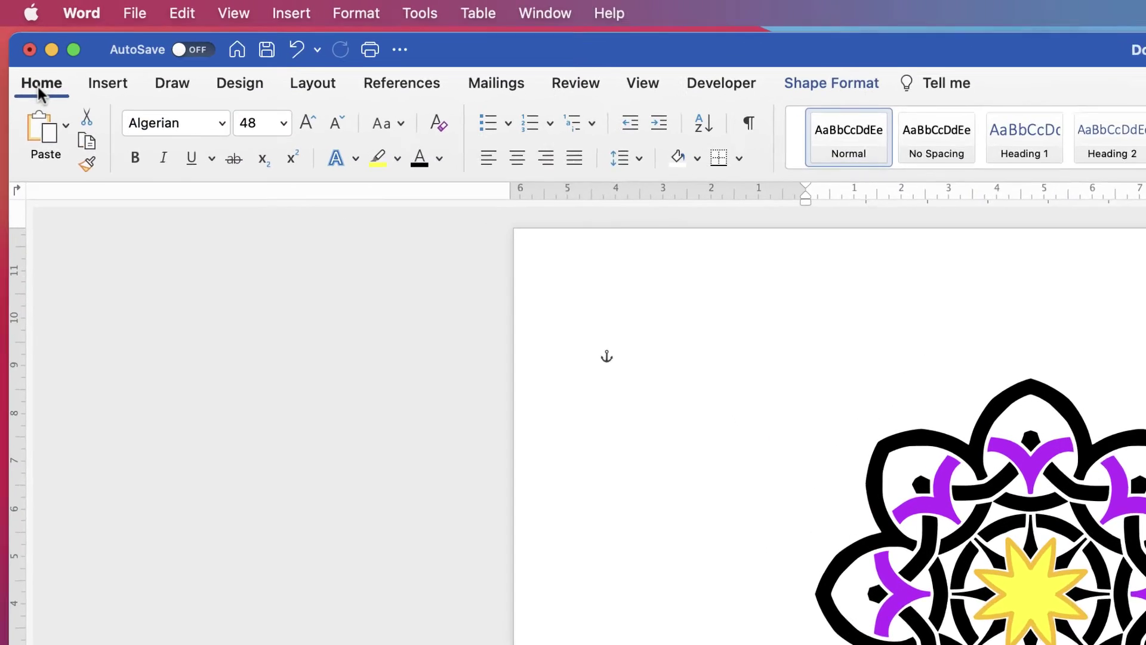
click(94, 154)
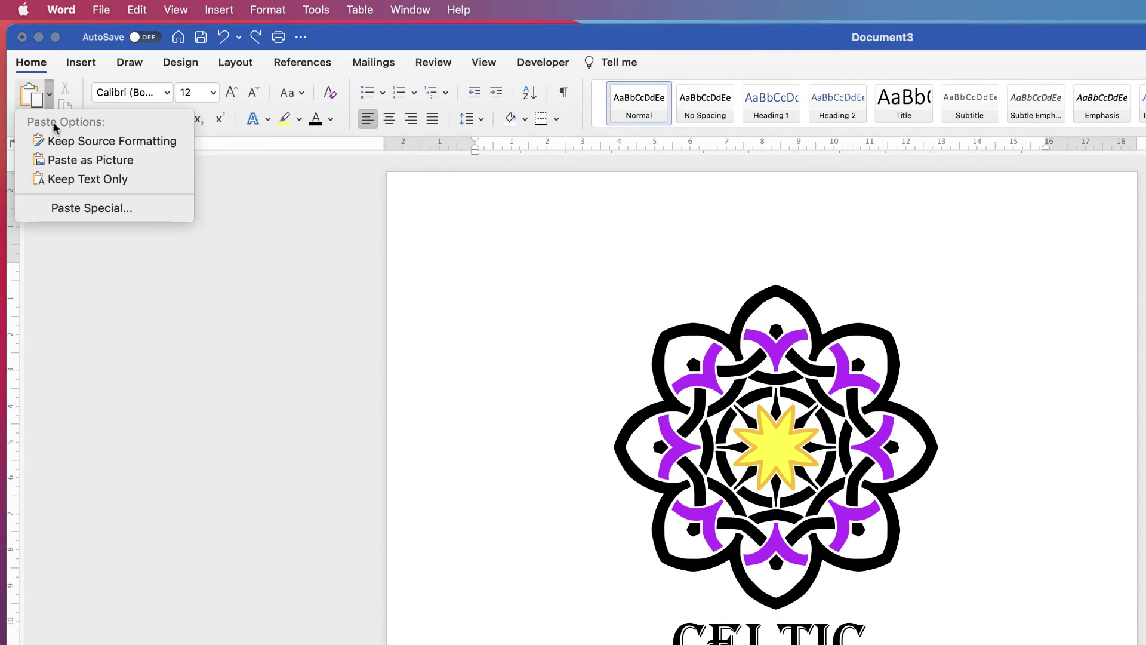
click(64, 161)
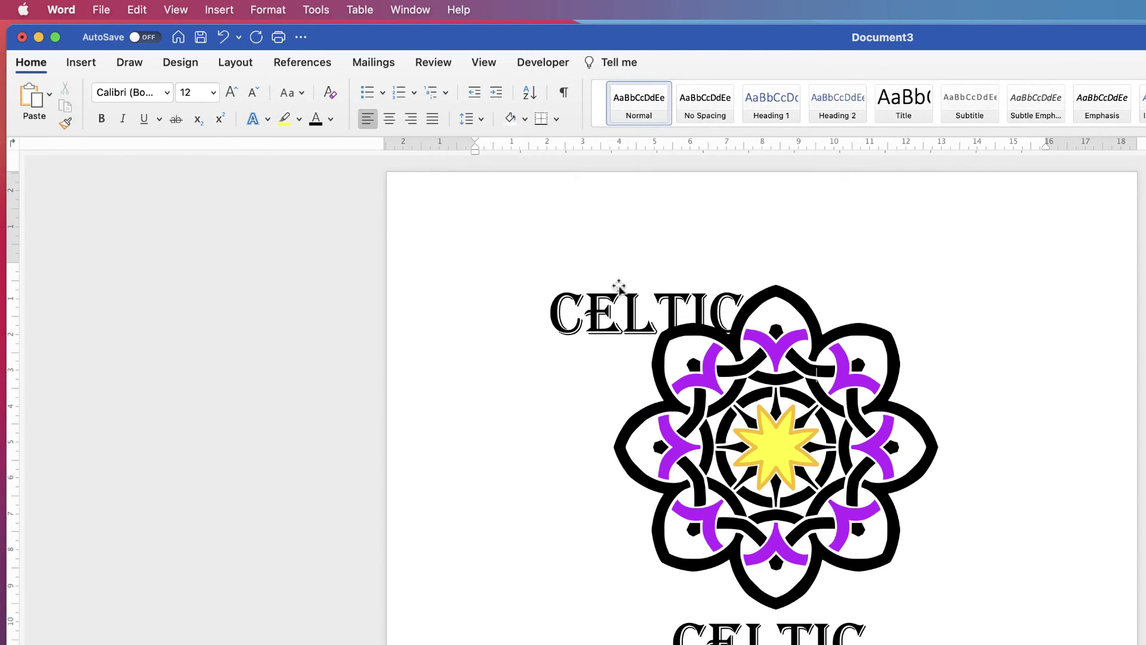
mouse_move(594, 310)
mouse_down()
mouse_move(562, 381)
mouse_move(596, 319)
mouse_up()
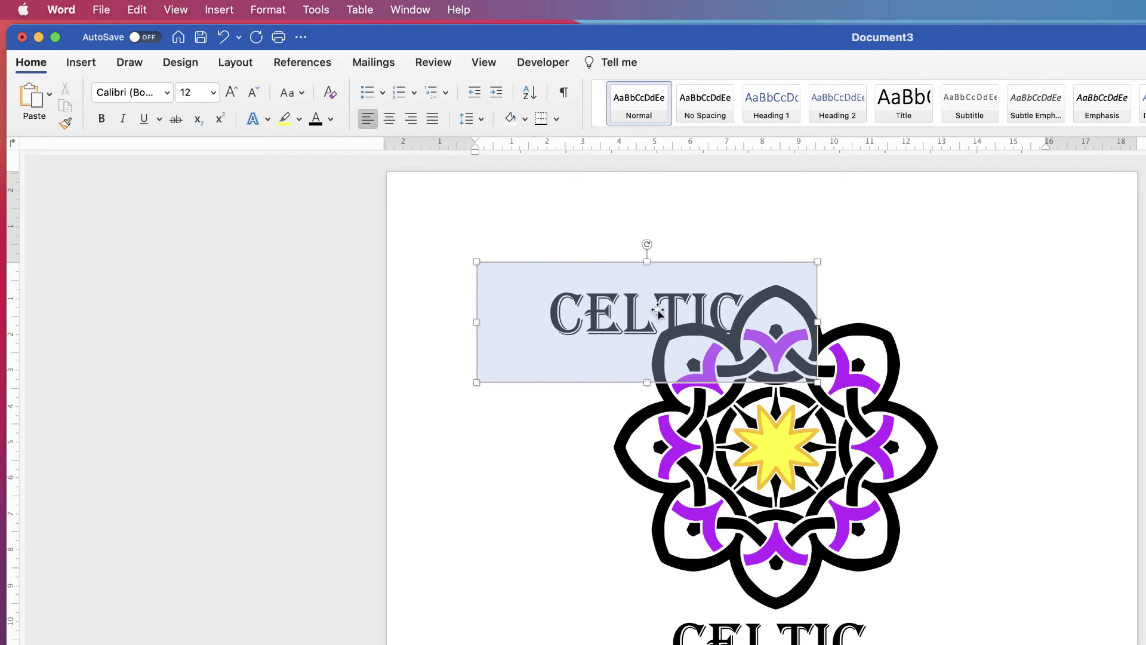
Set the CELTIC picture to In Front of Text and move it just below the knot.
right_click(645, 298)
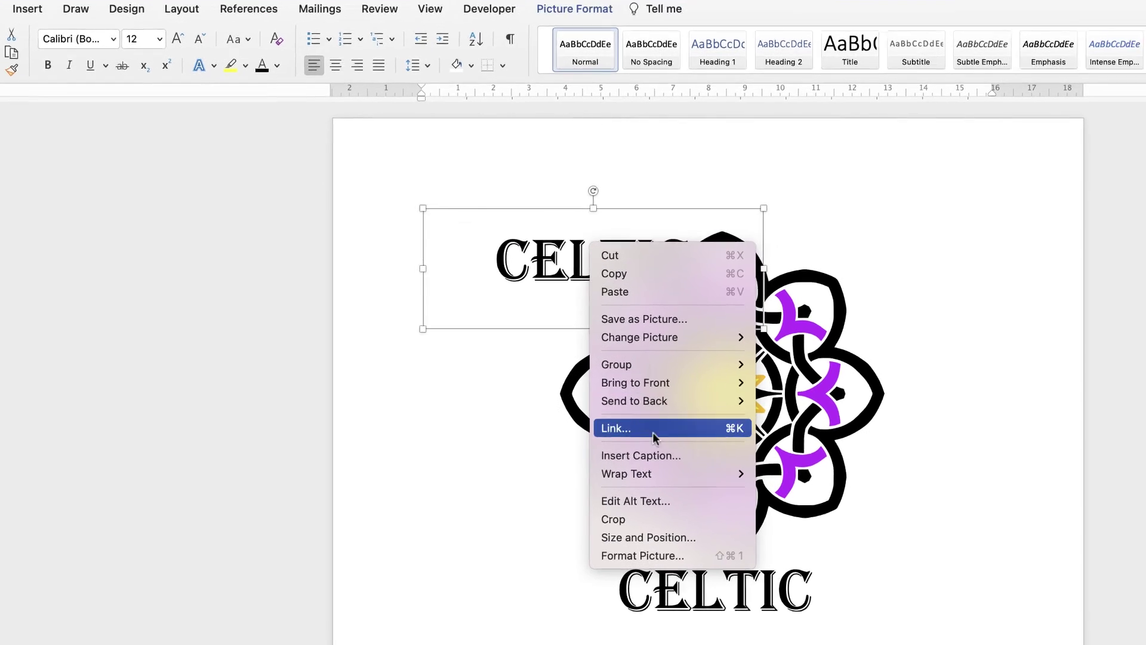
mouse_move(665, 476)
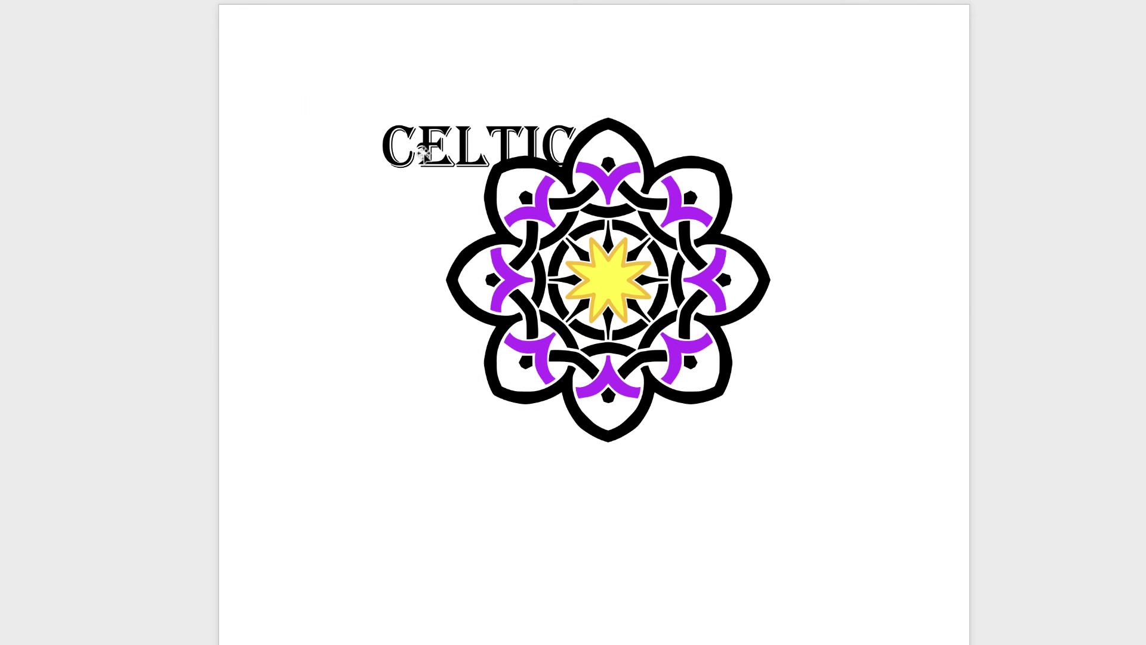
drag(424, 155, 561, 494)
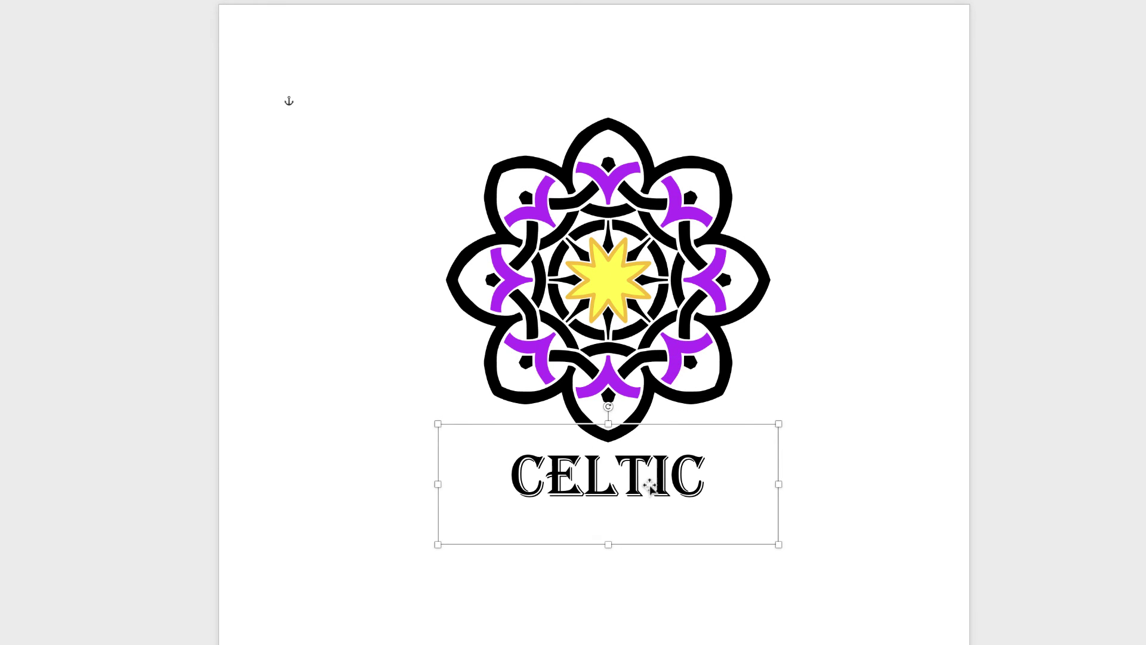
Group the knot image and the CELTIC title into one object and shift it sideways.
shift+click(657, 276)
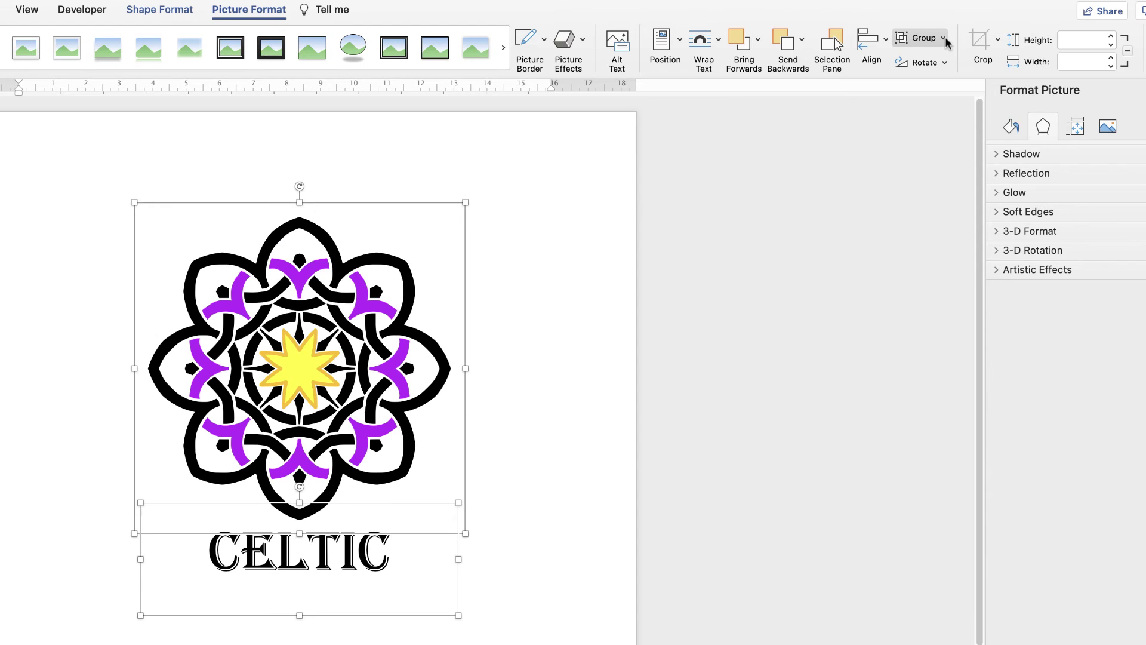
click(944, 39)
click(932, 59)
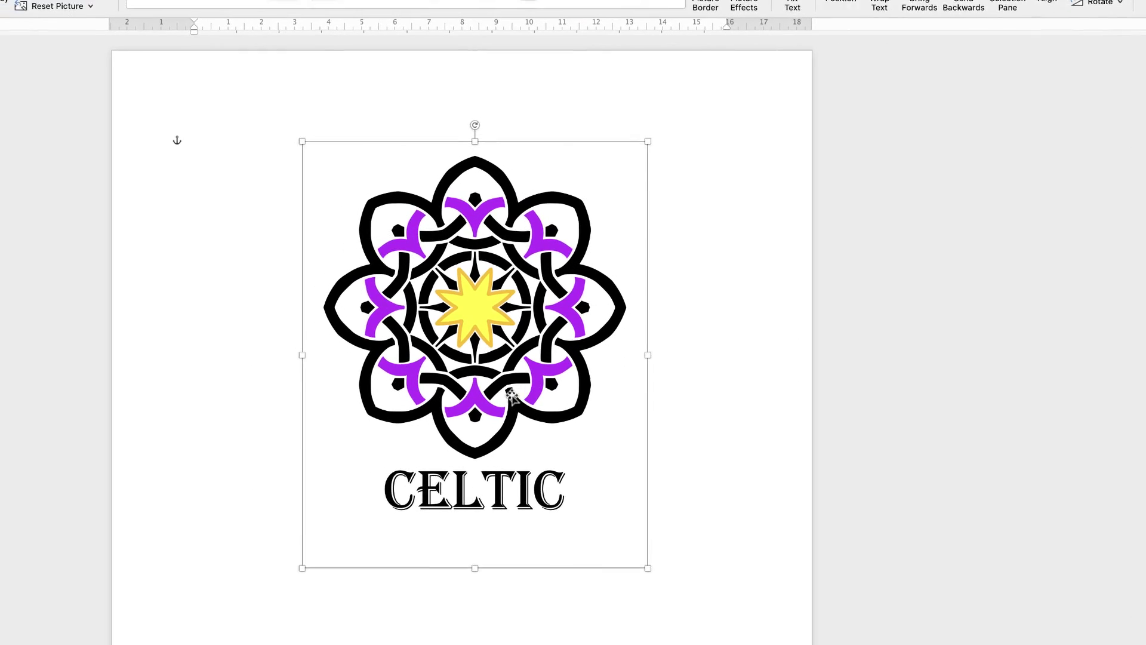
drag(510, 397, 469, 370)
Save the grouped logo as Picture 1.svg in Downloads in SVG format.
right_click(496, 280)
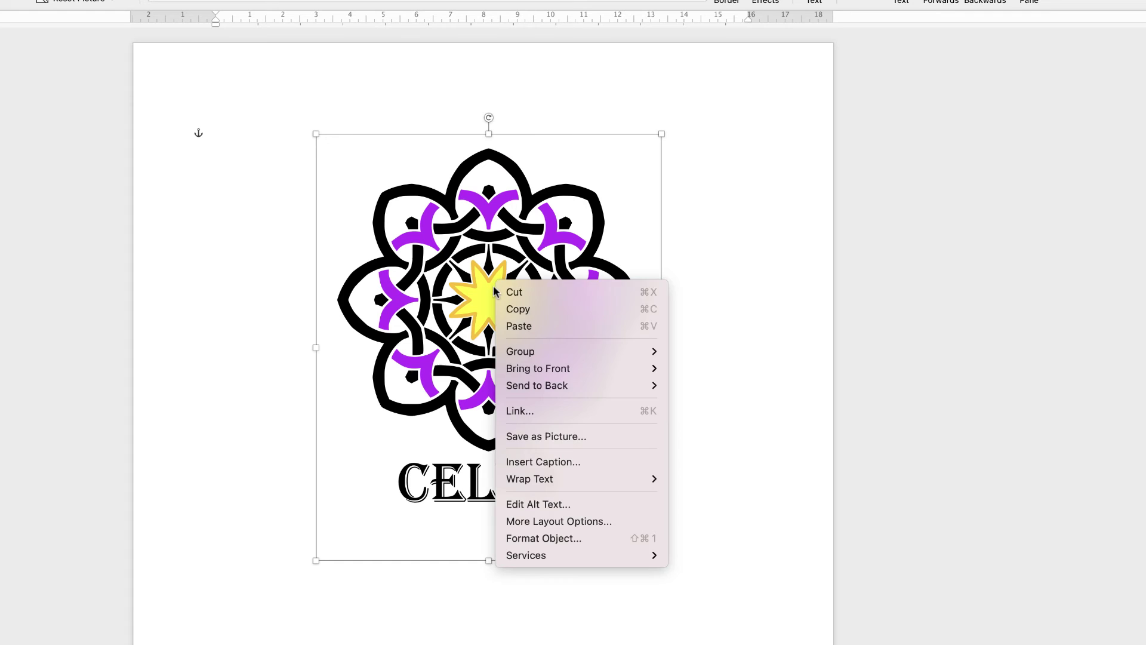
click(539, 436)
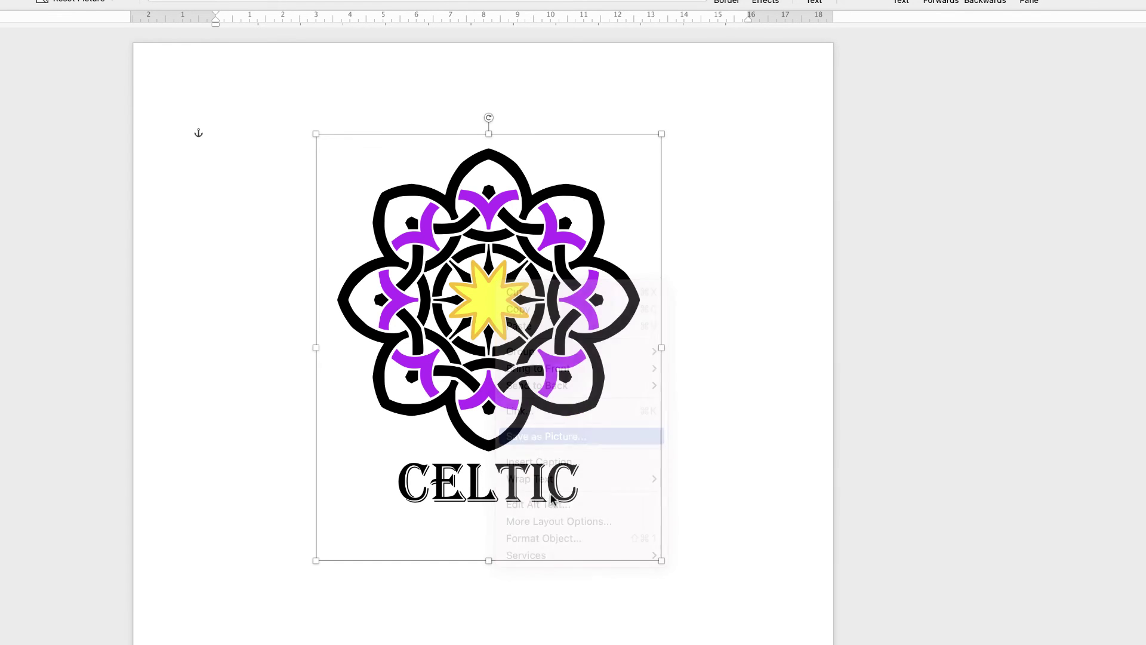
click(673, 331)
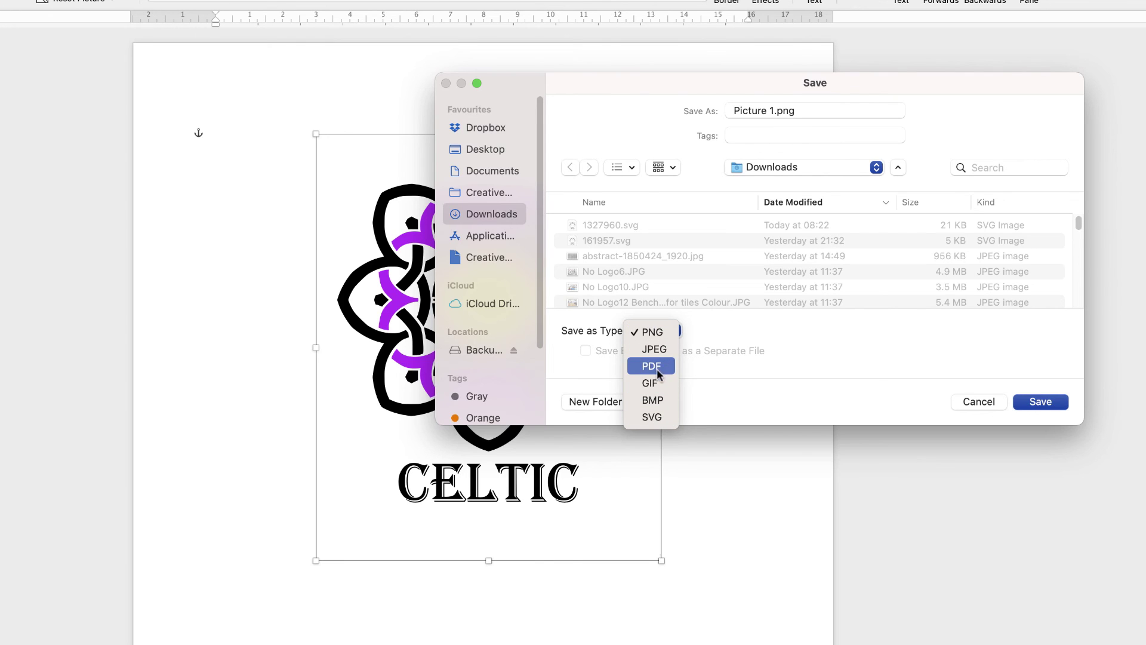
click(649, 417)
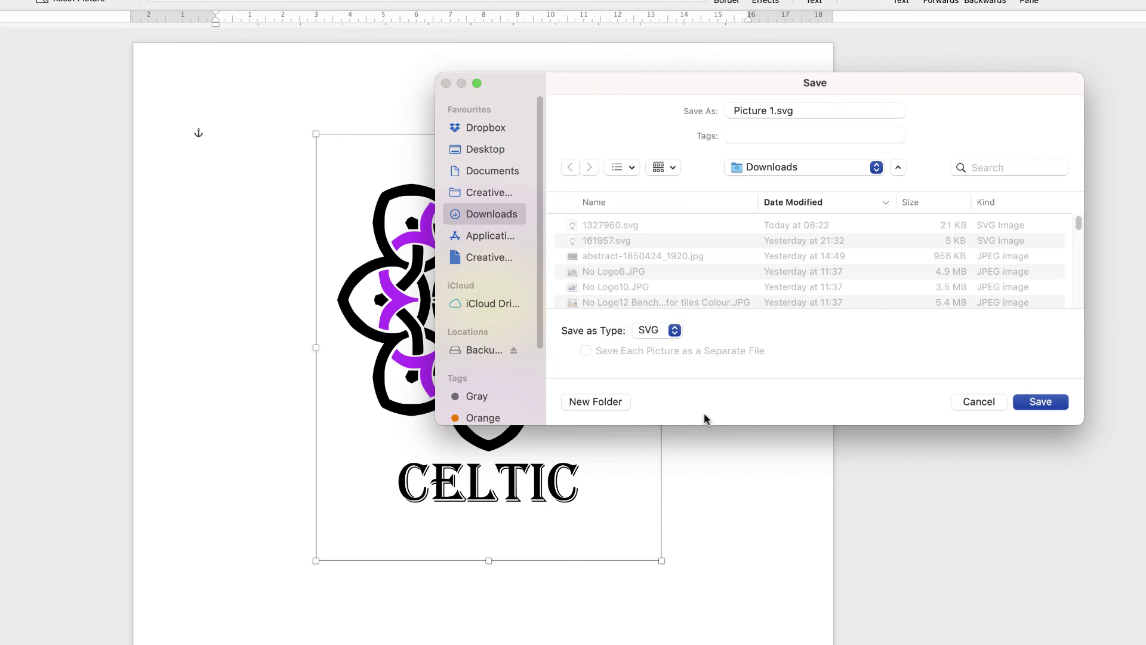
click(1042, 403)
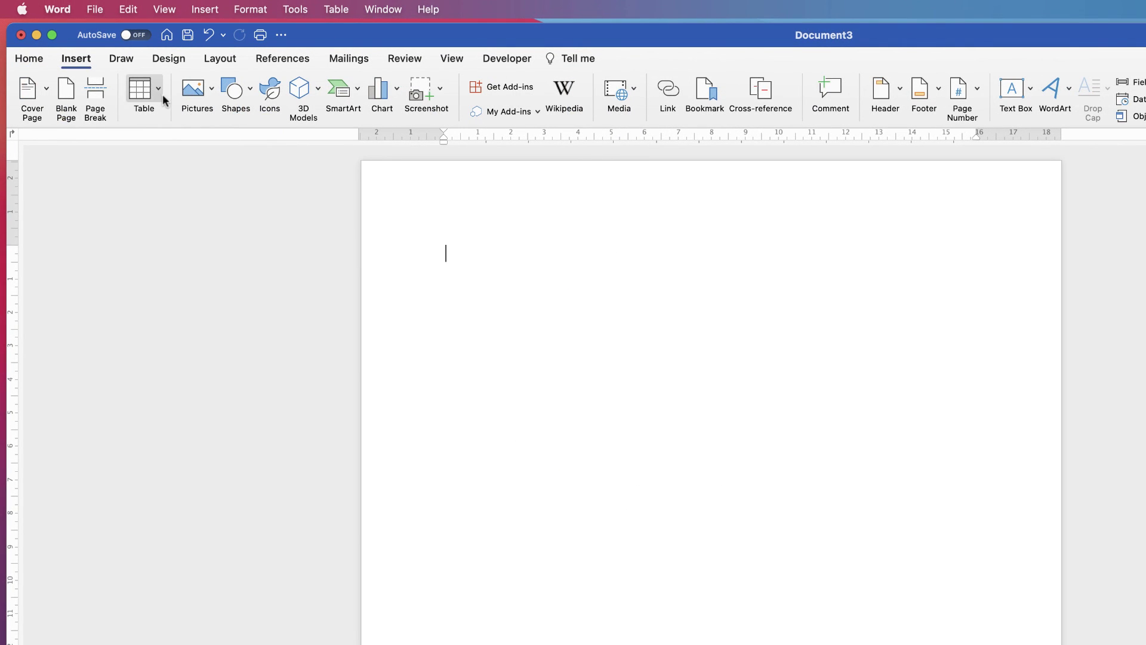
Insert Picture 1.svg from Downloads into the blank document.
click(204, 92)
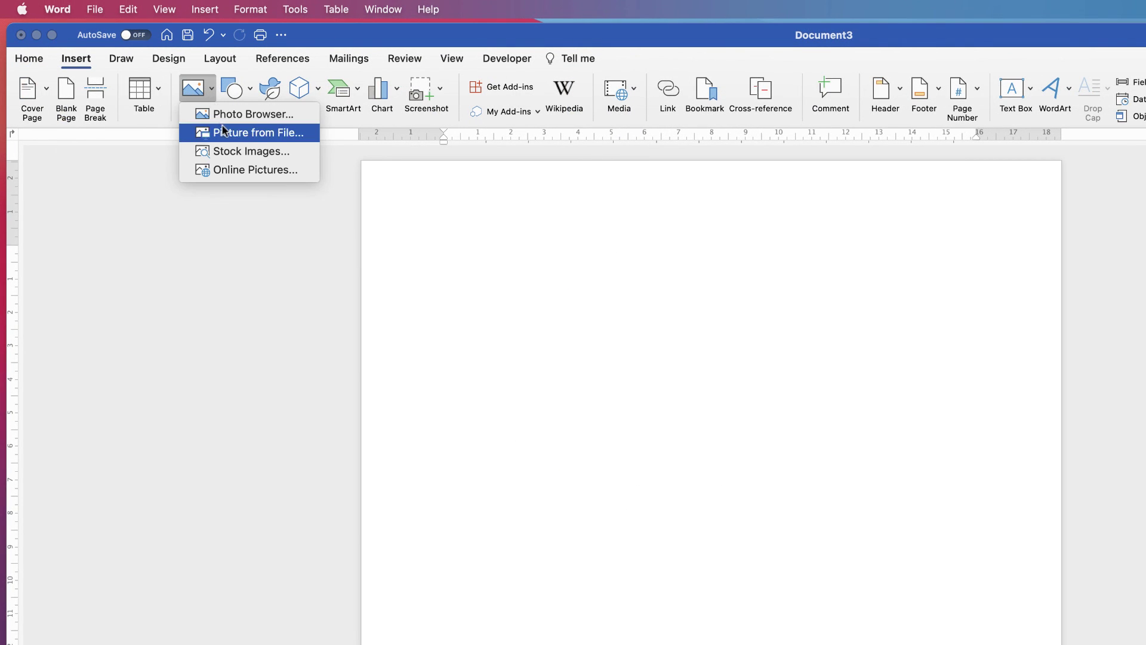
click(225, 132)
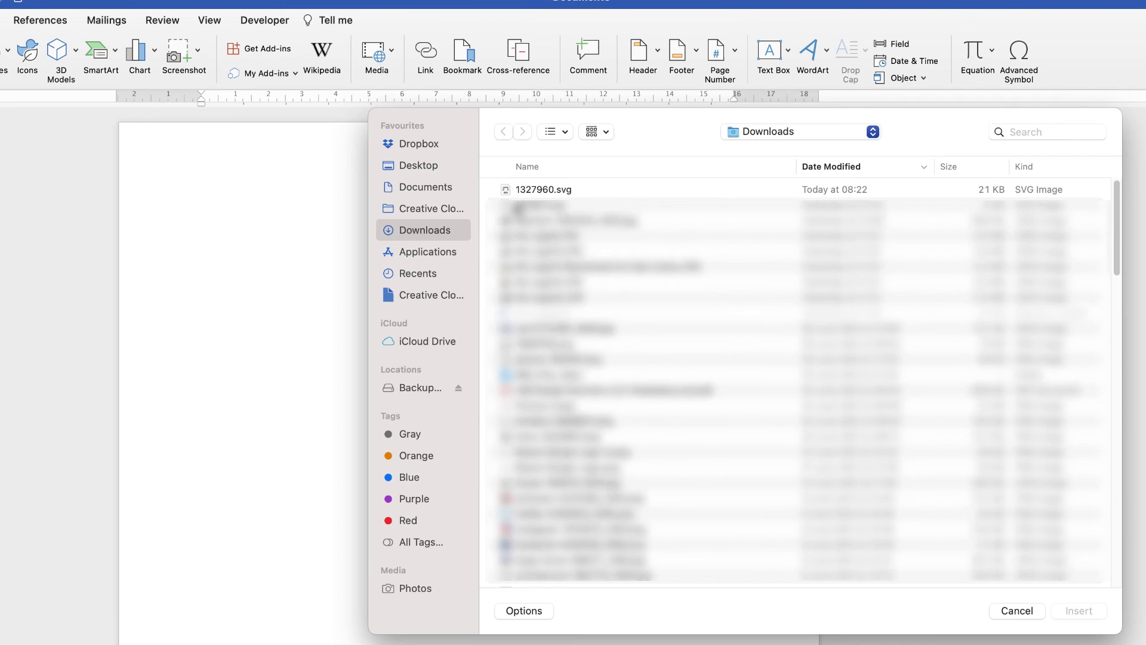
click(526, 191)
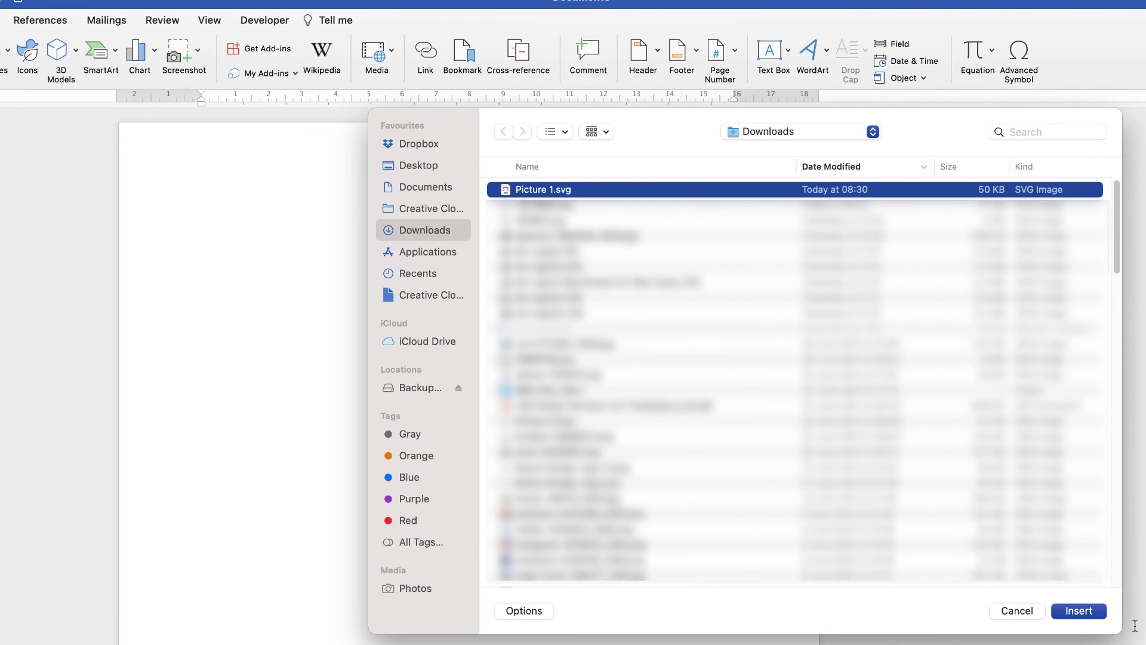
click(1080, 610)
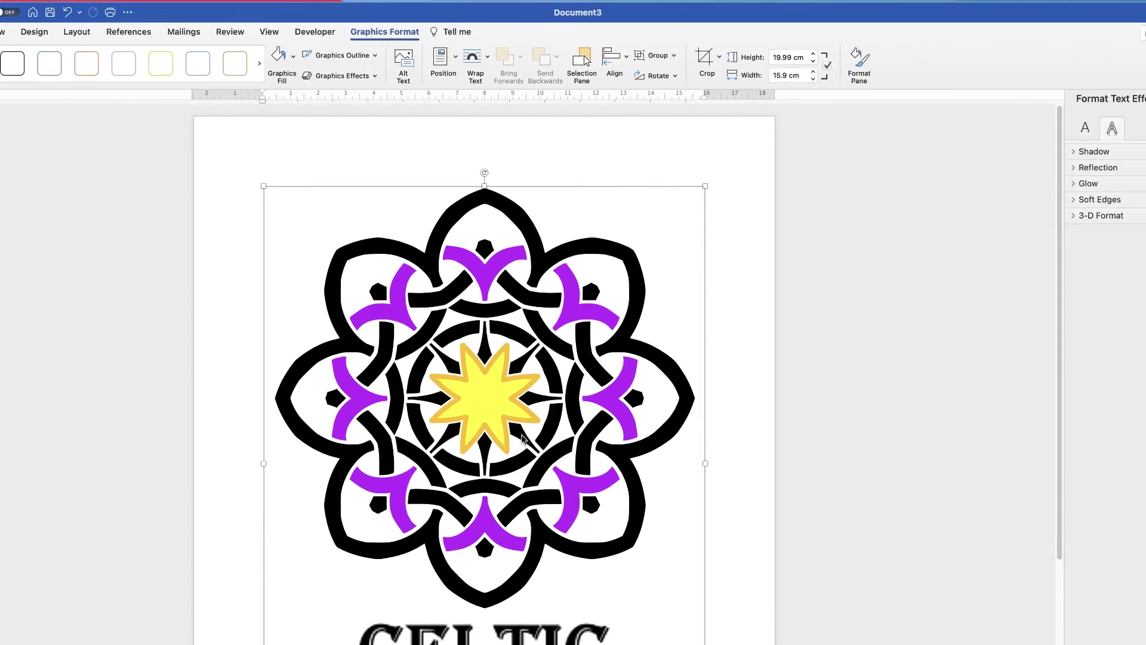
Resize the logo to about 20 × 15.91 cm and zoom out to show the whole page.
mouse_move(681, 169)
mouse_down()
mouse_move(504, 325)
mouse_move(476, 381)
mouse_move(681, 173)
mouse_up()
click(1077, 641)
drag(1077, 641, 1061, 641)
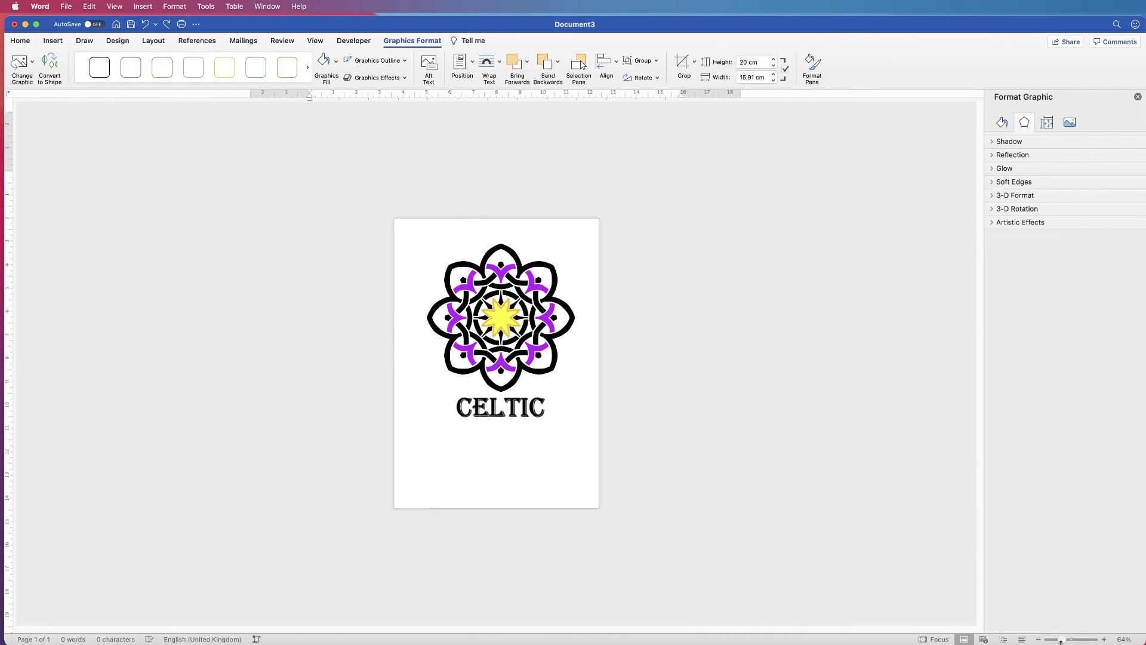